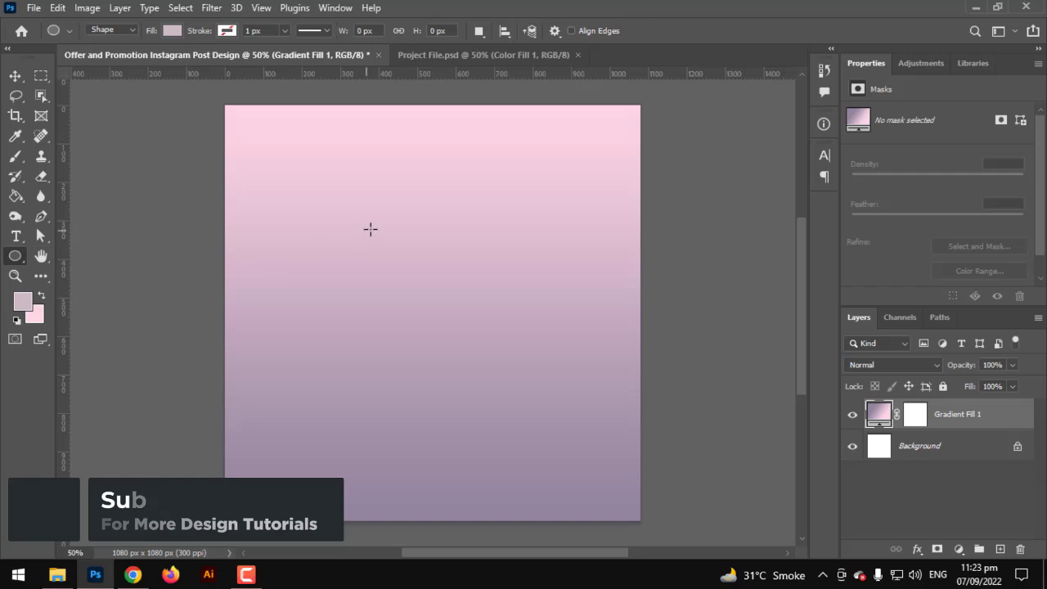
# Step: Draw a circle about 756 px in diameter on the gradient canvas and remove its fill
pyautogui.moveTo(319, 183); pyautogui.dragTo(612, 473)
pyautogui.click(171, 33)
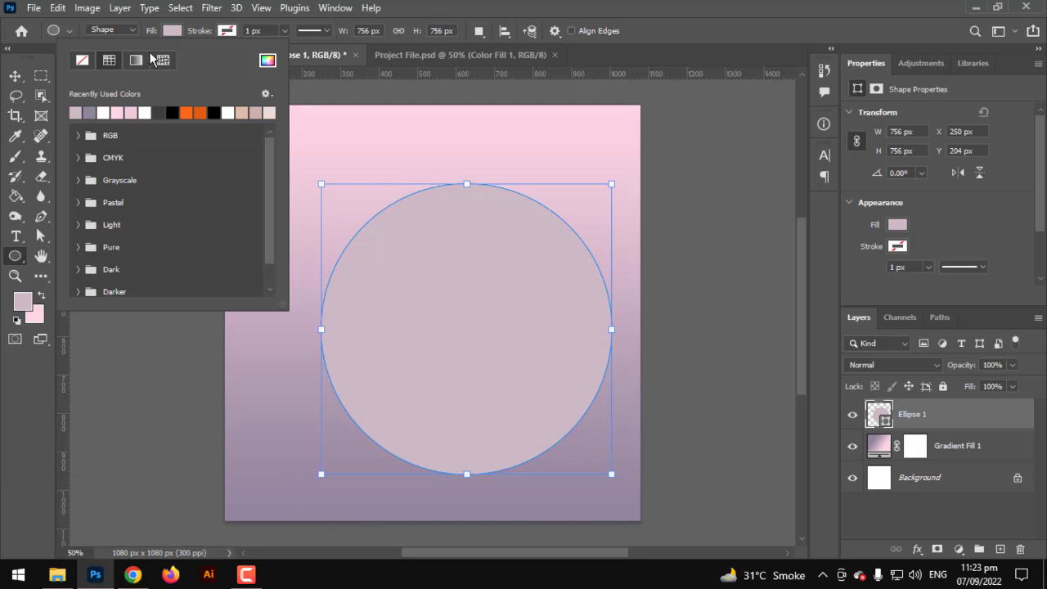
pyautogui.click(82, 61)
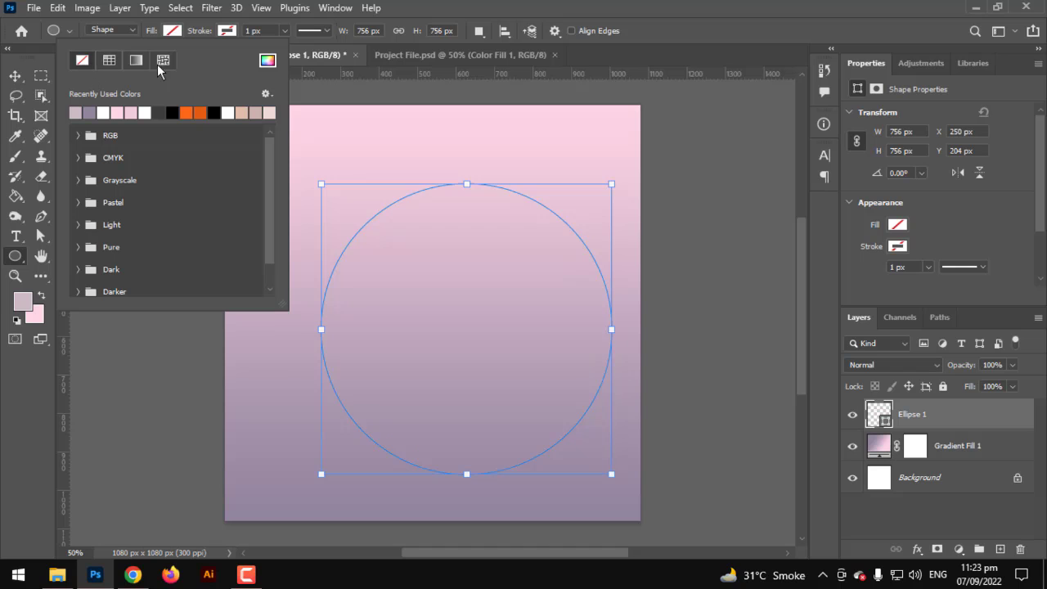
# Step: Give the circle a muted pink stroke in colour cdb8c4 with a width of about 152 px
pyautogui.click(226, 31)
pyautogui.click(322, 62)
pyautogui.click(449, 289)
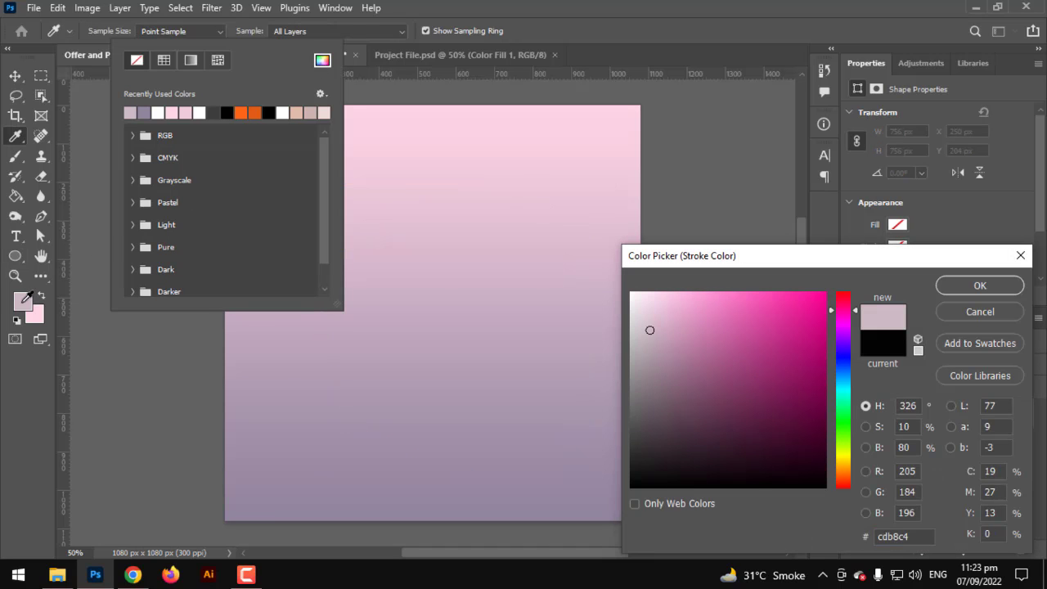
pyautogui.click(938, 287)
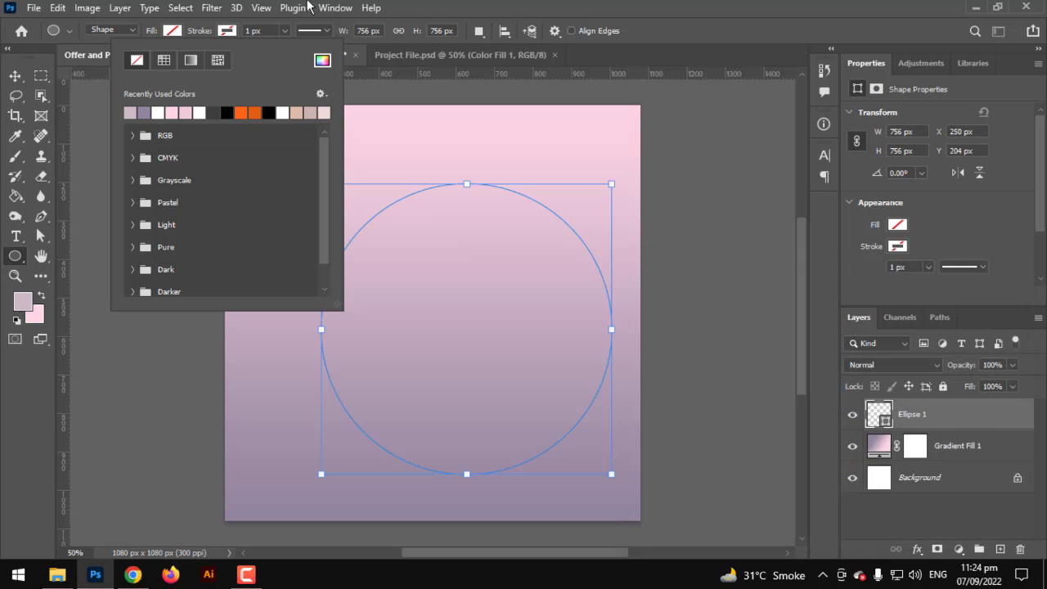
pyautogui.click(285, 32)
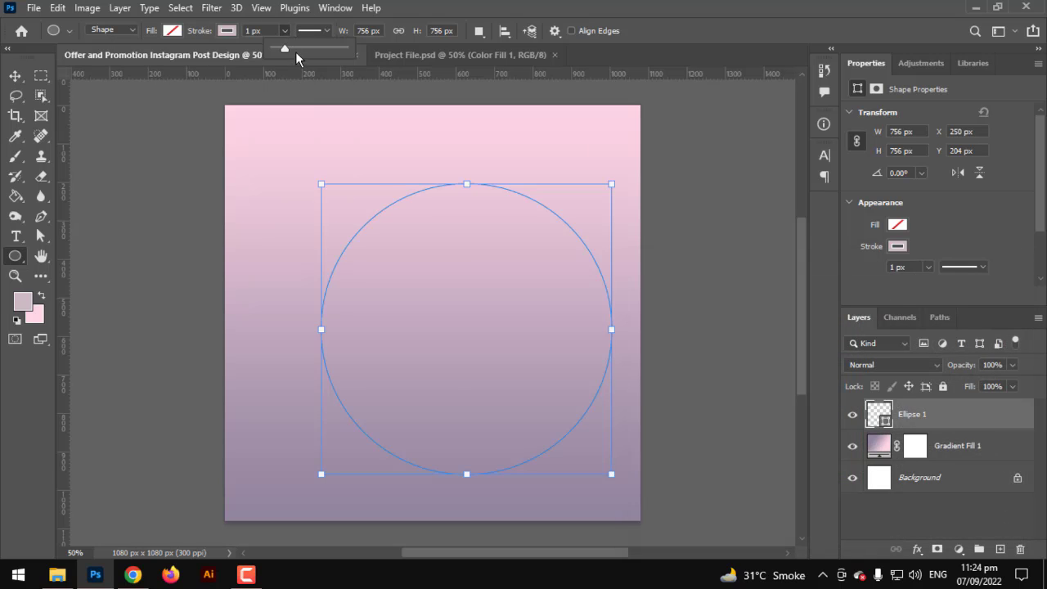
pyautogui.moveTo(296, 52); pyautogui.dragTo(327, 51)
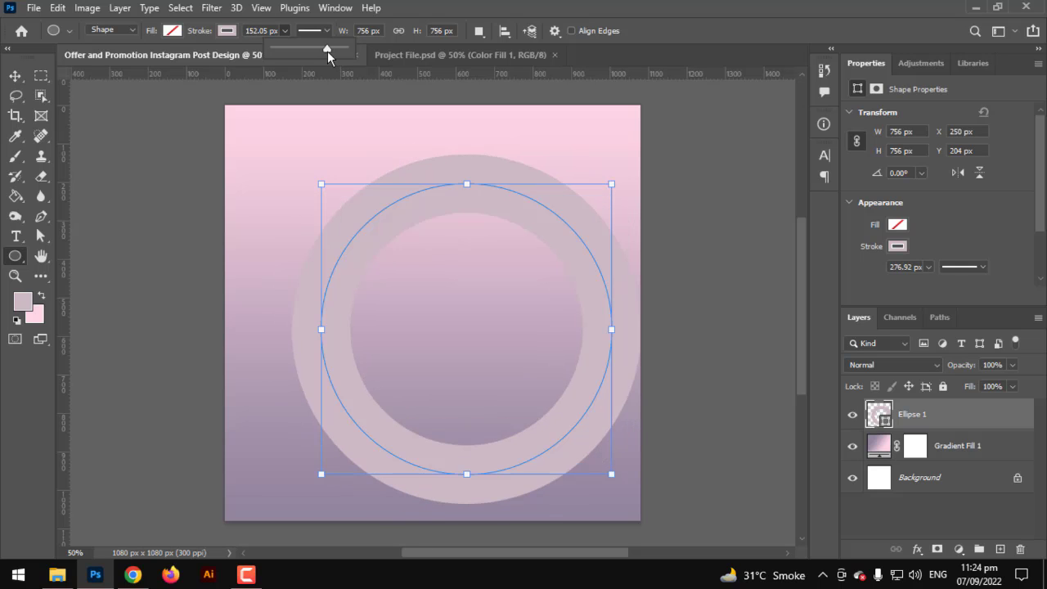
# Step: Move the ring to the centre of the canvas and scale it down proportionally to about 673 px
pyautogui.click(16, 75)
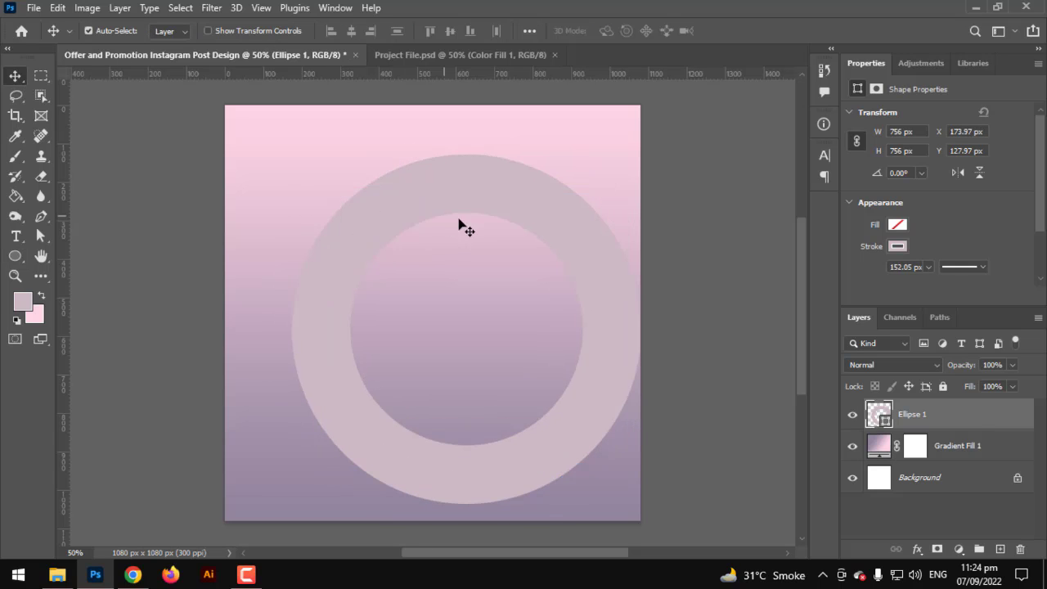
pyautogui.moveTo(473, 216); pyautogui.dragTo(391, 189)
pyautogui.hotkey('ctrl', 't')
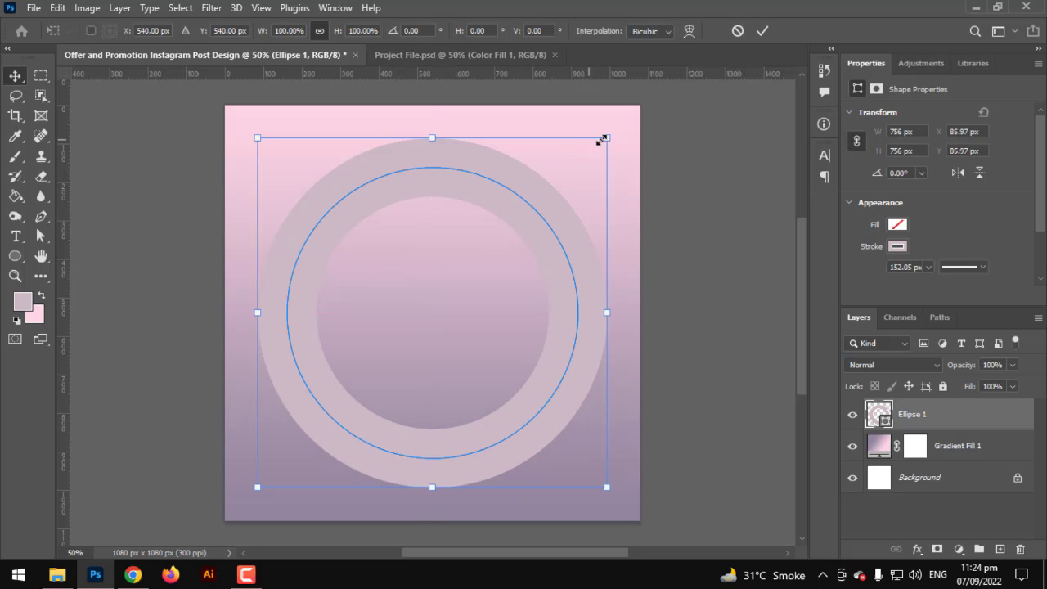
pyautogui.moveTo(602, 141); pyautogui.dragTo(588, 159)
pyautogui.press('Return')
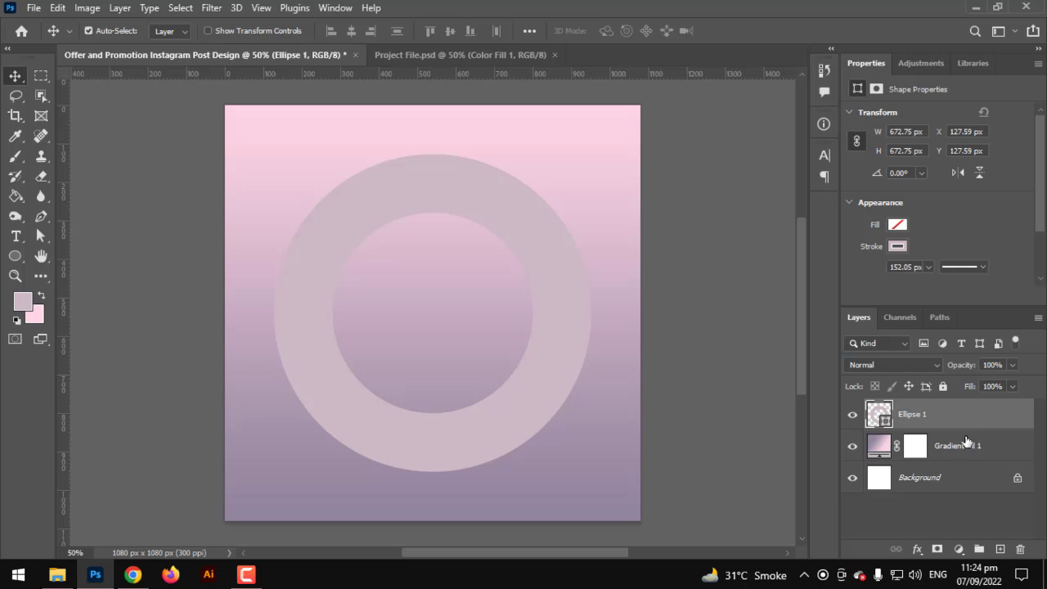
# Step: Change the ring's stroke to a lighter pink, around colour ddc8d4
pyautogui.click(15, 256)
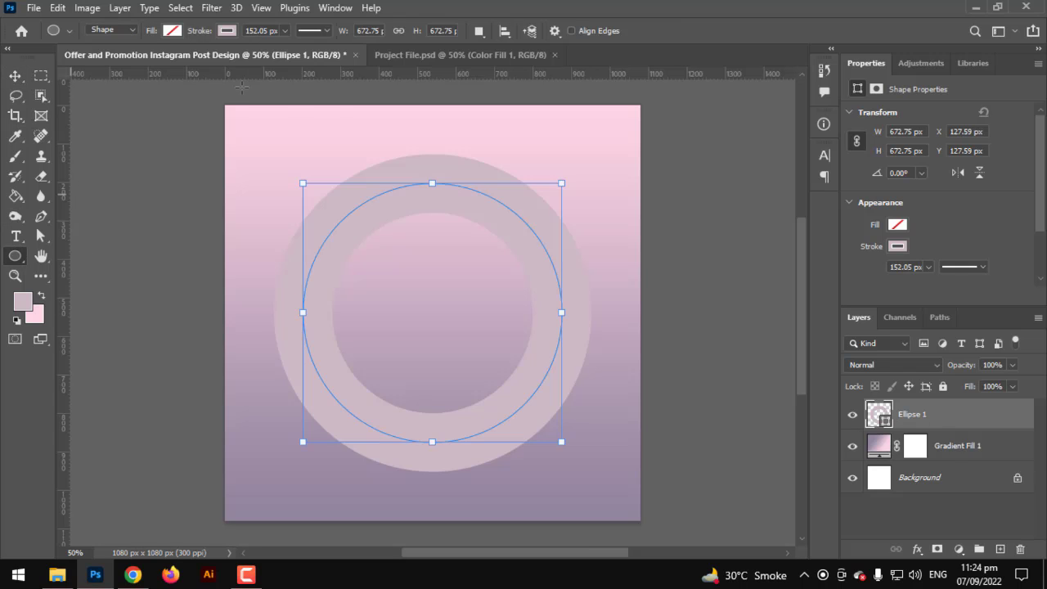
pyautogui.click(227, 30)
pyautogui.click(322, 60)
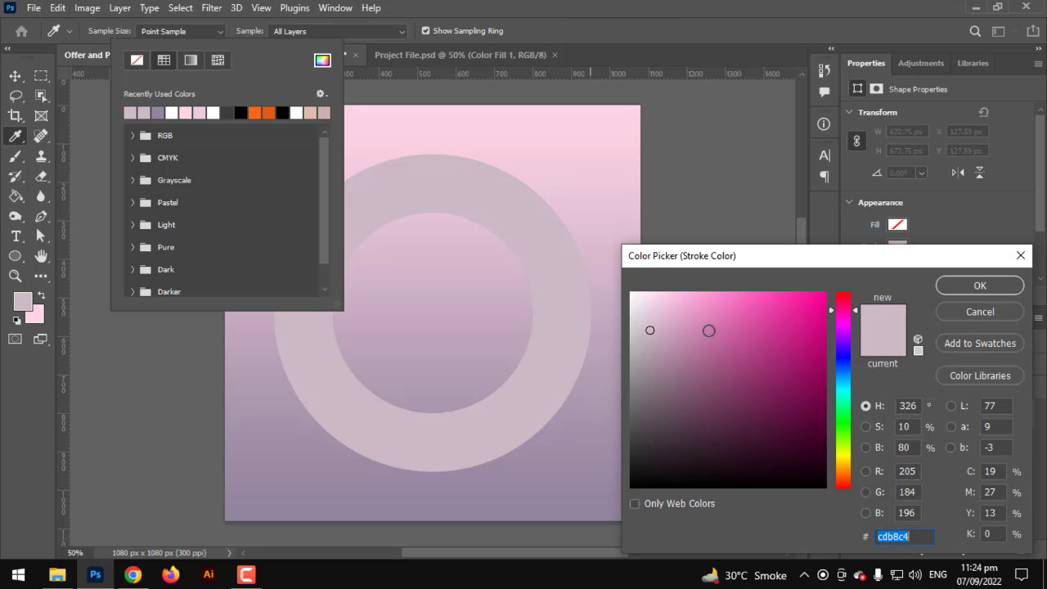
pyautogui.click(649, 320)
pyautogui.moveTo(648, 319); pyautogui.dragTo(652, 317)
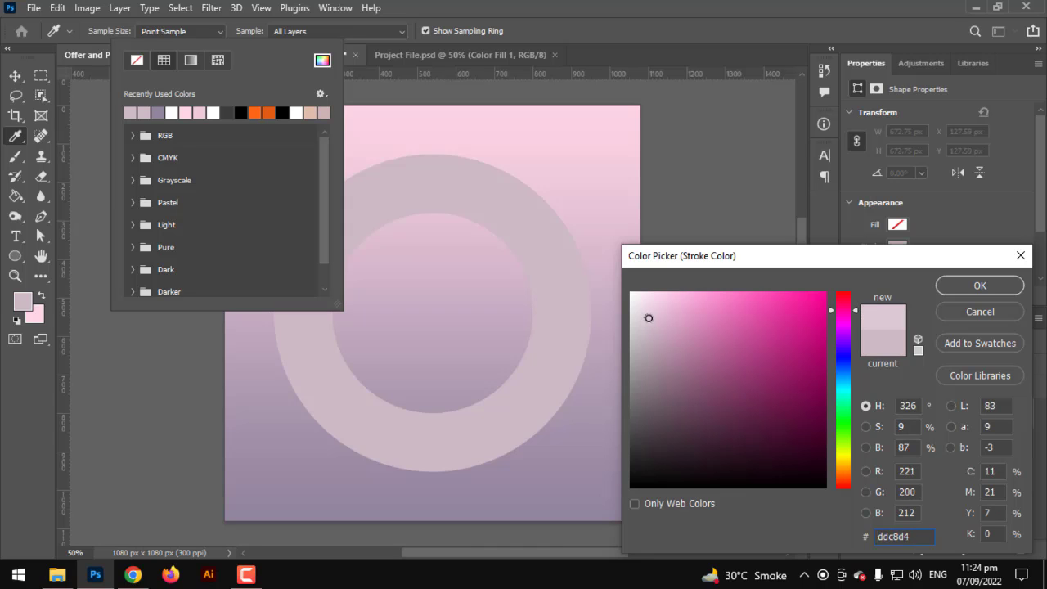
pyautogui.click(985, 291)
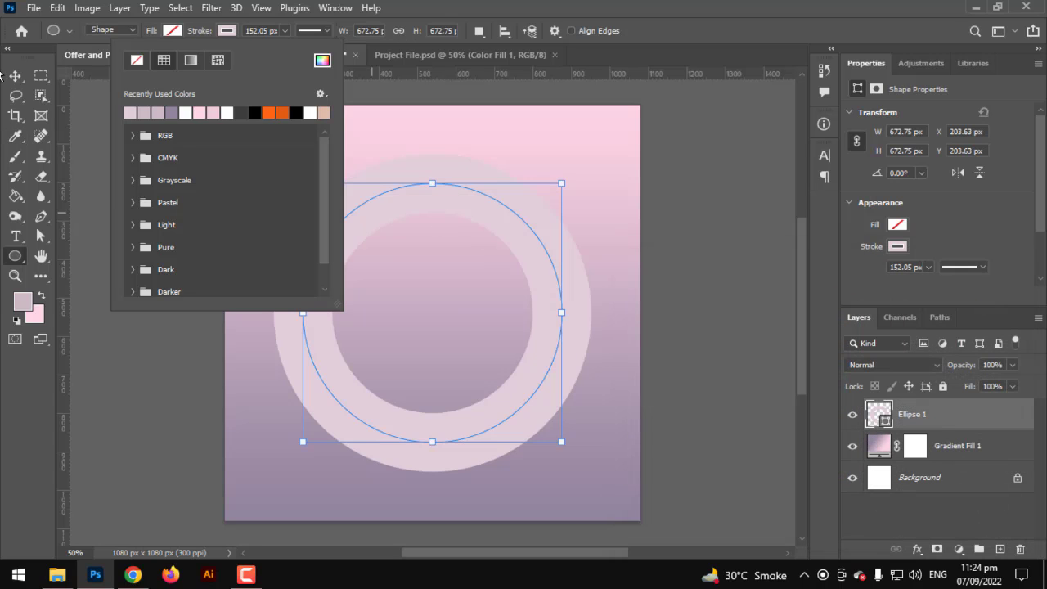
# Step: Add a drop shadow to the ring layer and set the shadow's opacity to 23%
pyautogui.click(15, 75)
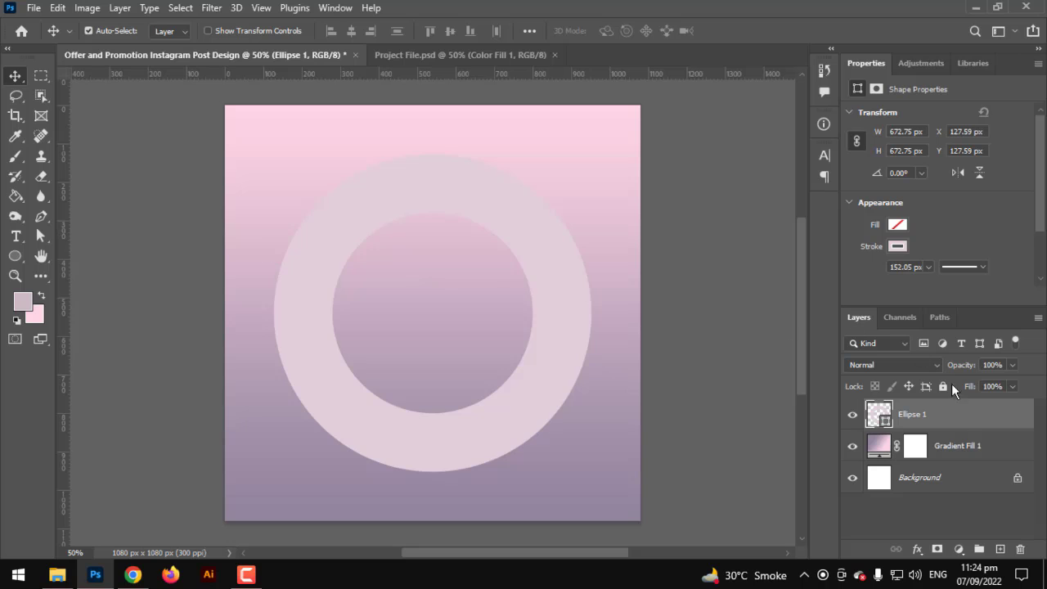
pyautogui.rightClick(961, 414)
pyautogui.click(651, 242)
pyautogui.click(500, 314)
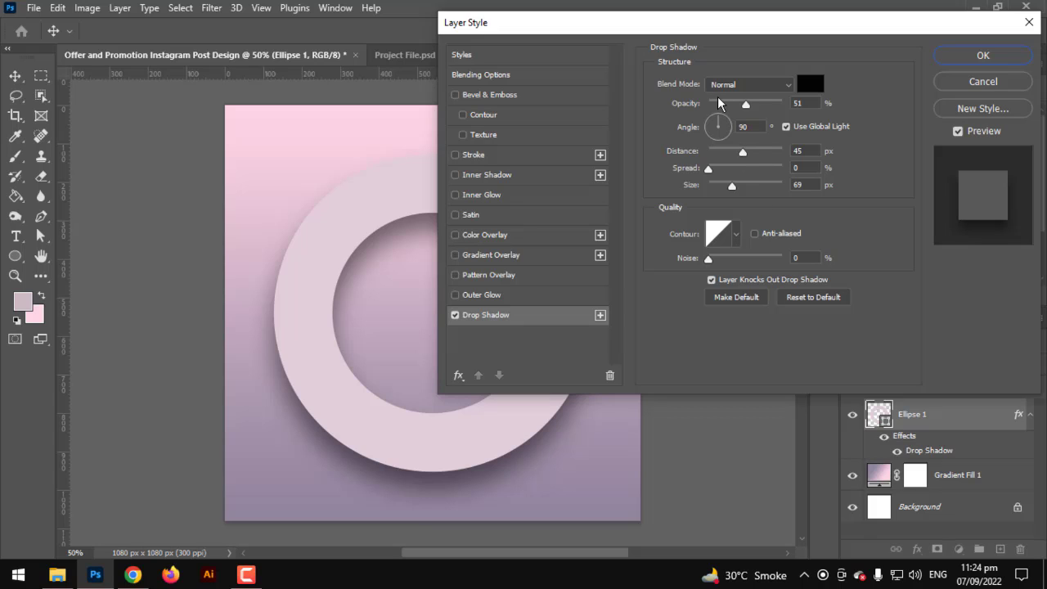
pyautogui.moveTo(730, 98)
pyautogui.mouseDown()
pyautogui.moveTo(712, 110)
pyautogui.moveTo(726, 110)
pyautogui.mouseUp()
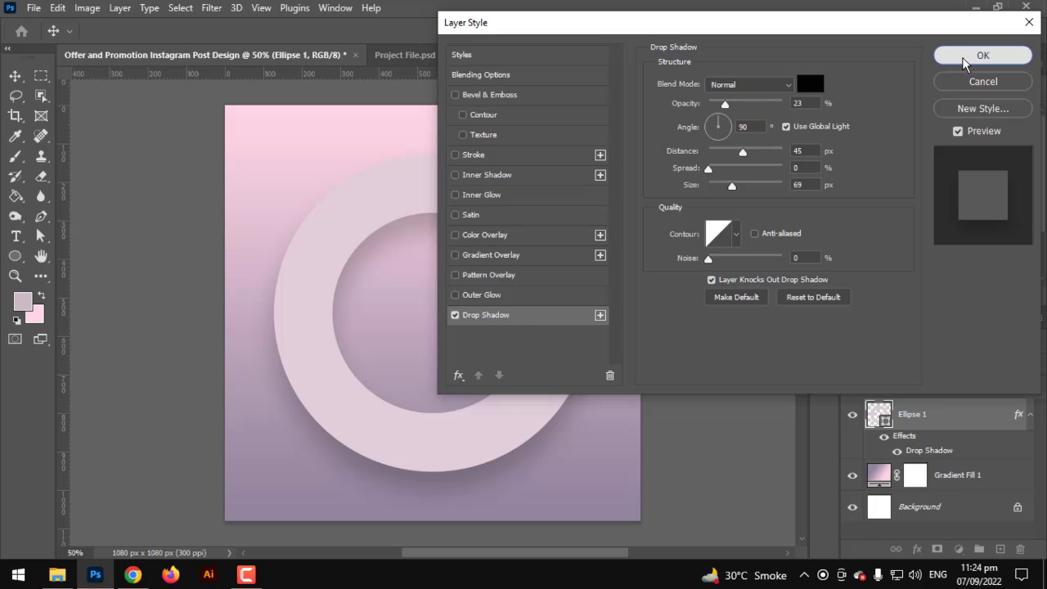
pyautogui.click(984, 56)
# Step: Place the embedded watch image pngegg(1) and scale it down to about 22% so it sits within the ring
pyautogui.click(33, 8)
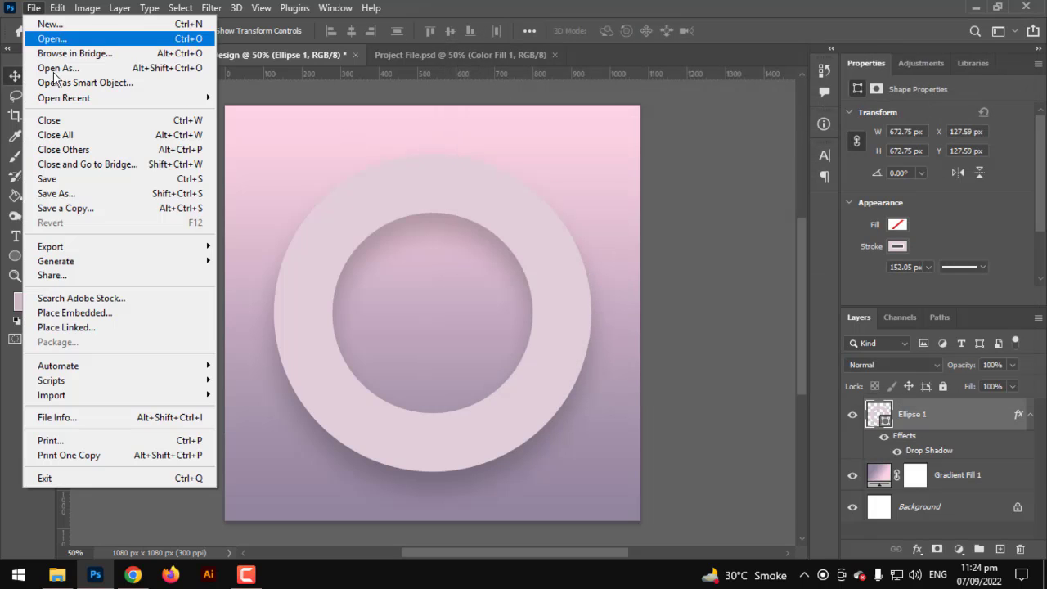
pyautogui.click(140, 312)
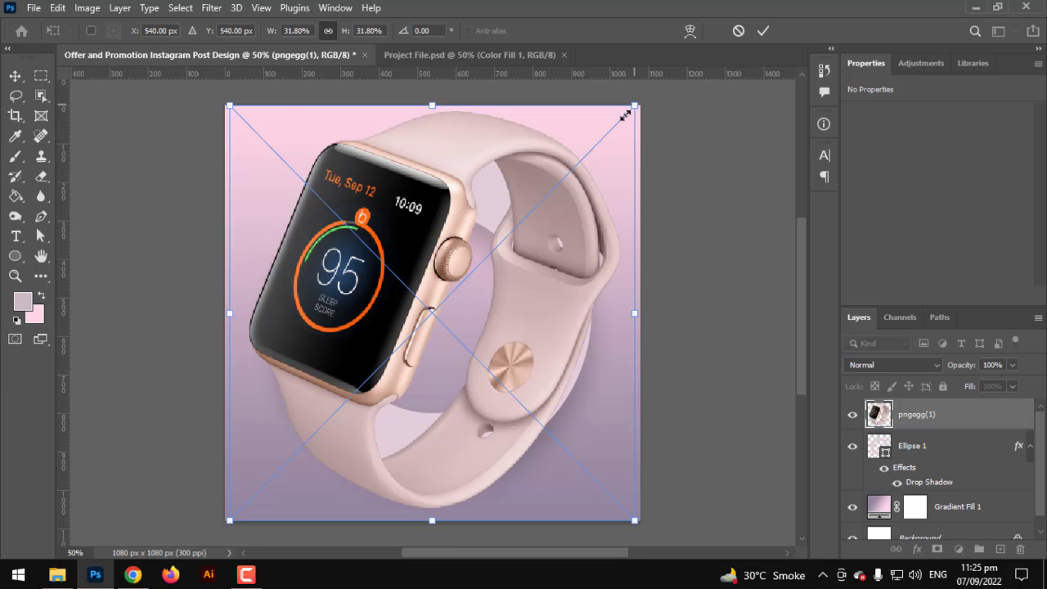
pyautogui.moveTo(629, 107); pyautogui.dragTo(564, 163)
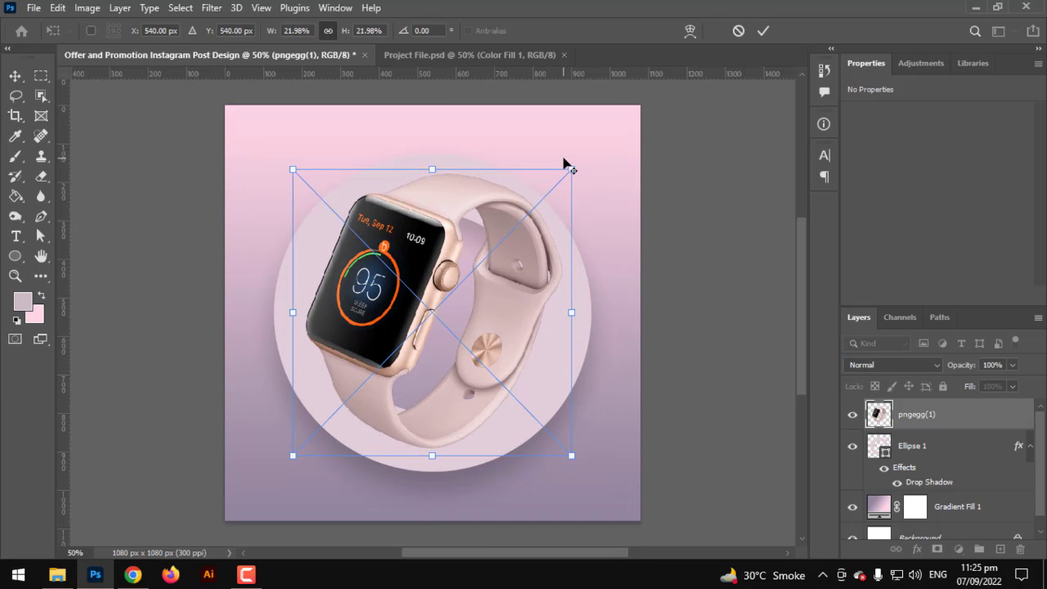
pyautogui.press('Return')
# Step: Add a drop shadow to the watch layer with its opacity raised slightly above the ring's shadow
pyautogui.rightClick(903, 414)
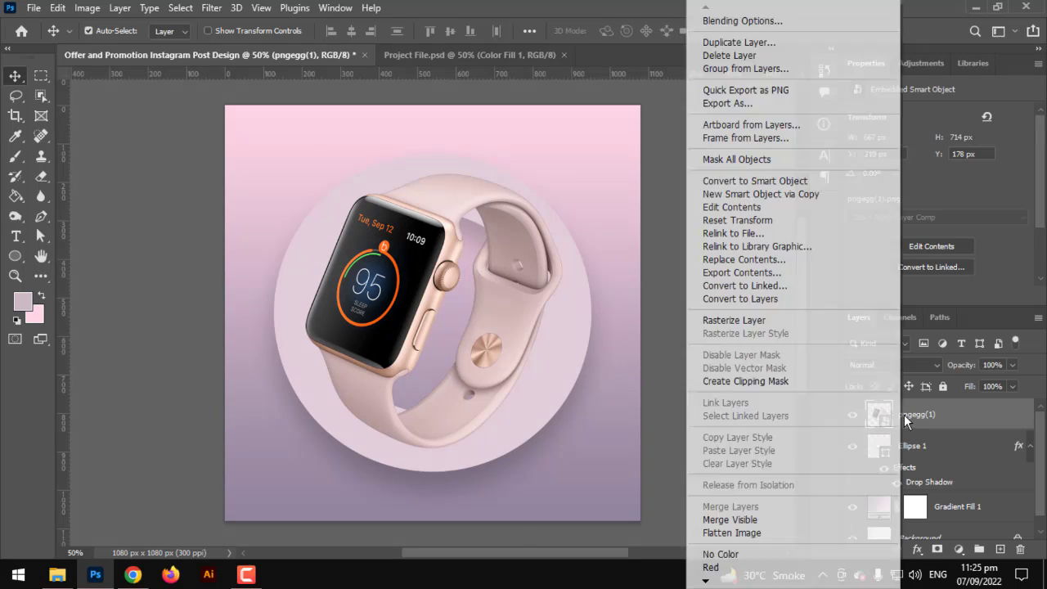
pyautogui.click(751, 22)
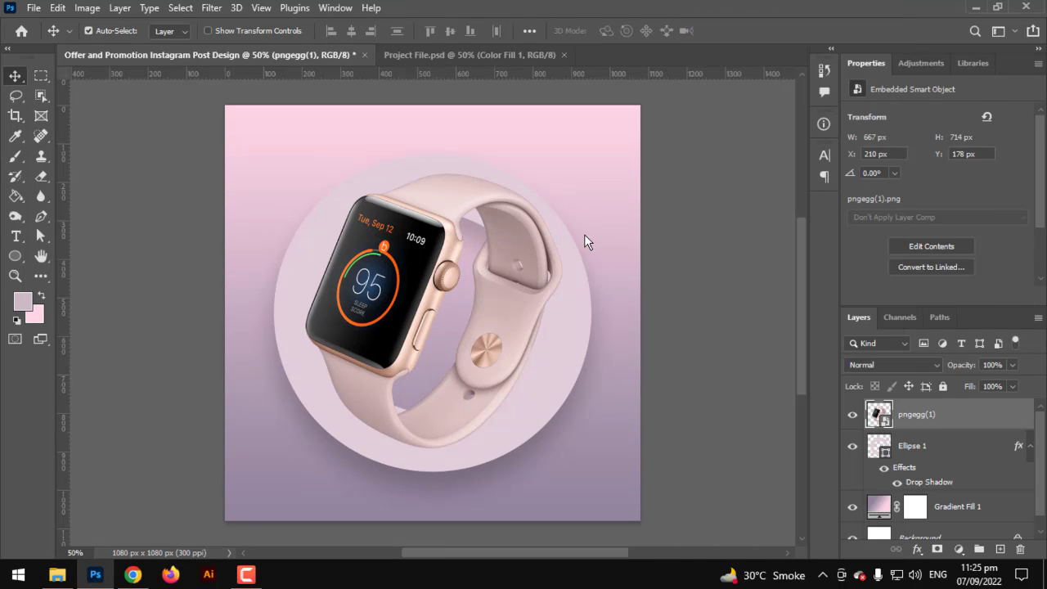
pyautogui.click(485, 314)
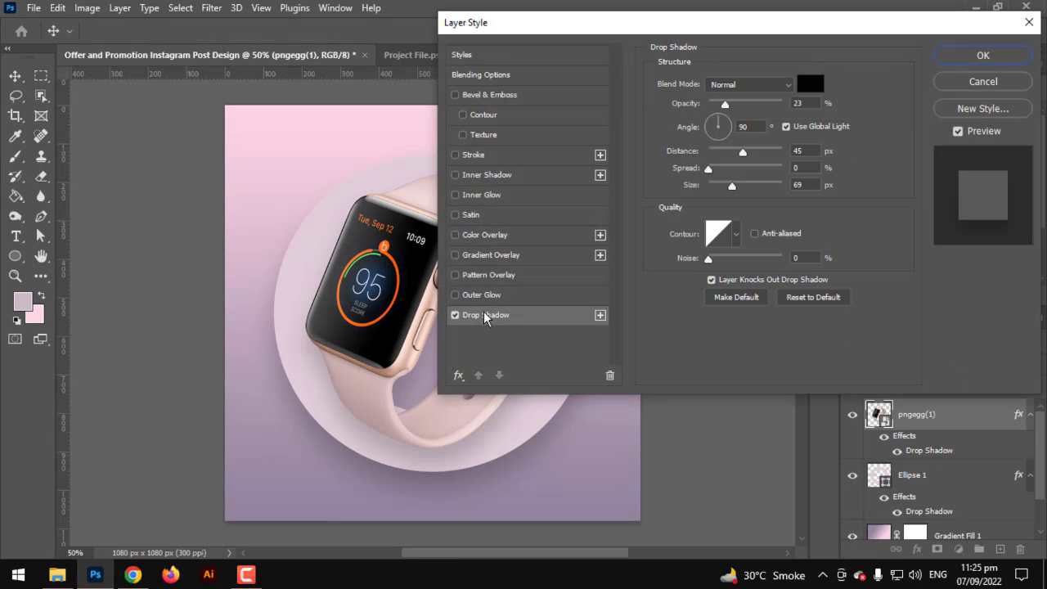
pyautogui.click(734, 105)
pyautogui.click(952, 59)
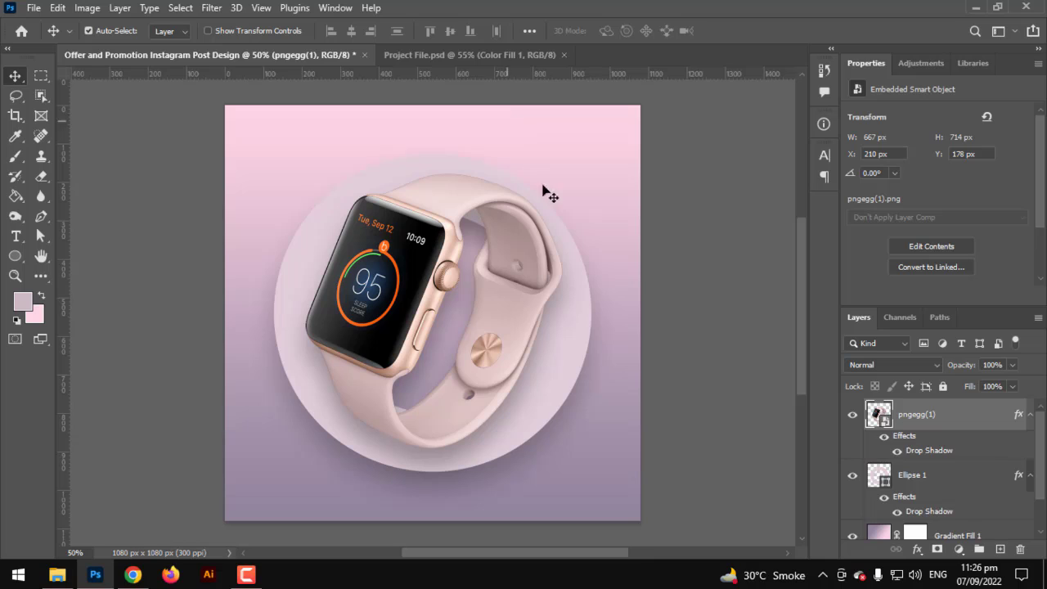
# Step: Reduce the opacity of the ring layer behind the watch to about 55%, leaving no layer selected
pyautogui.click(575, 264)
pyautogui.click(1010, 366)
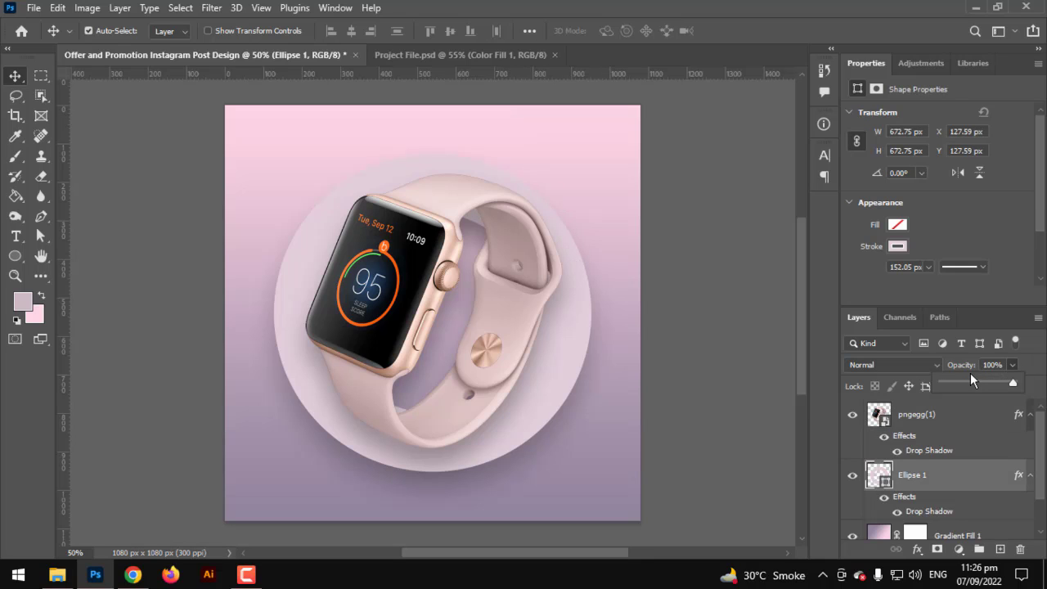
pyautogui.click(966, 381)
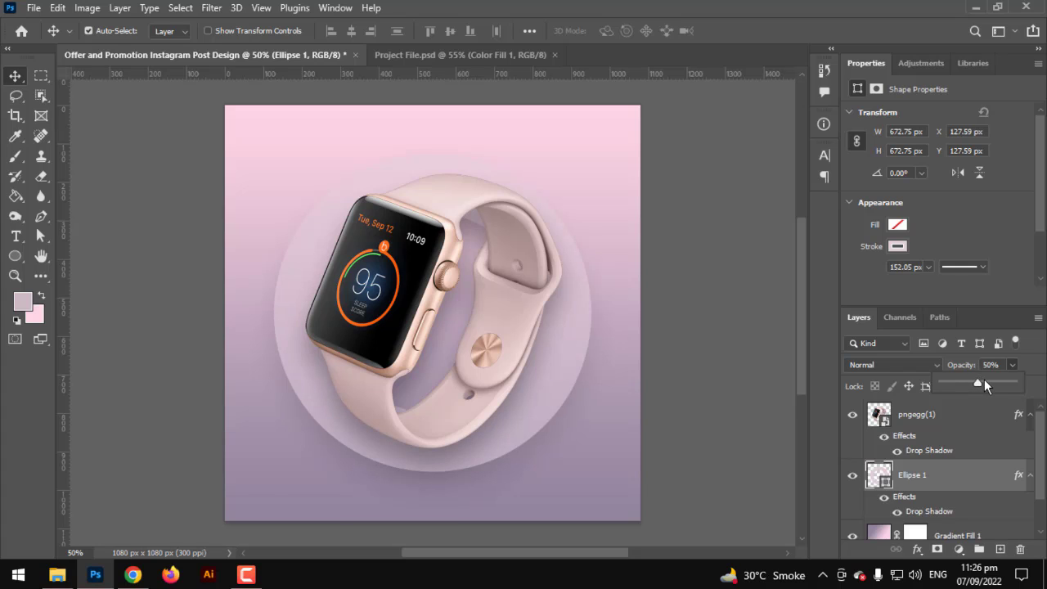
pyautogui.moveTo(984, 379); pyautogui.dragTo(982, 379)
pyautogui.click(90, 152)
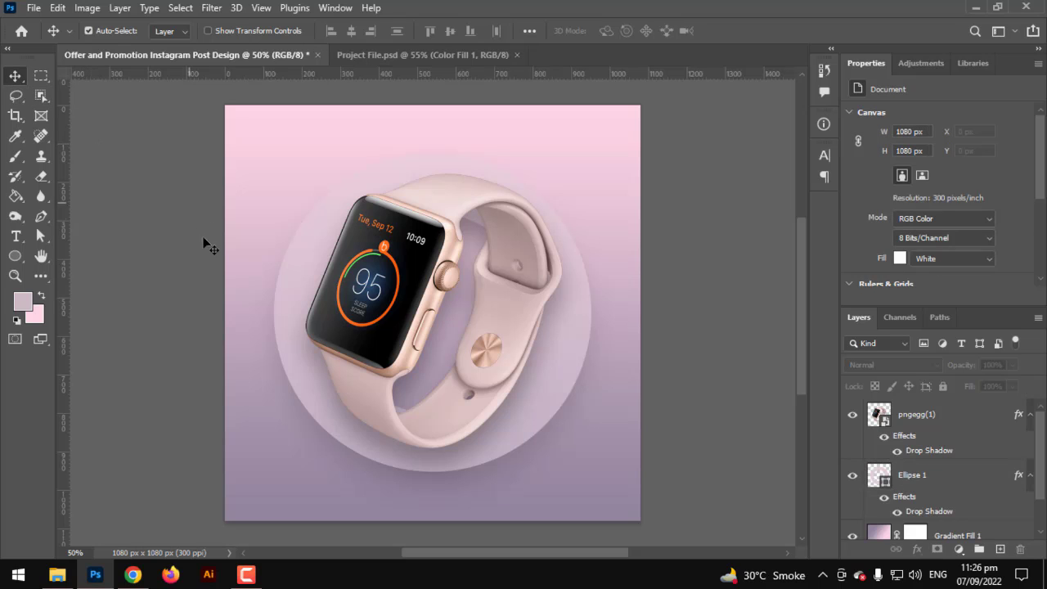
# Step: Duplicate the ring into the canvas's bottom-right corner, partly off the edge, and set the copy's opacity to 13%
pyautogui.moveTo(537, 392); pyautogui.dragTo(729, 505)
pyautogui.moveTo(522, 462); pyautogui.dragTo(570, 528)
pyautogui.click(1012, 366)
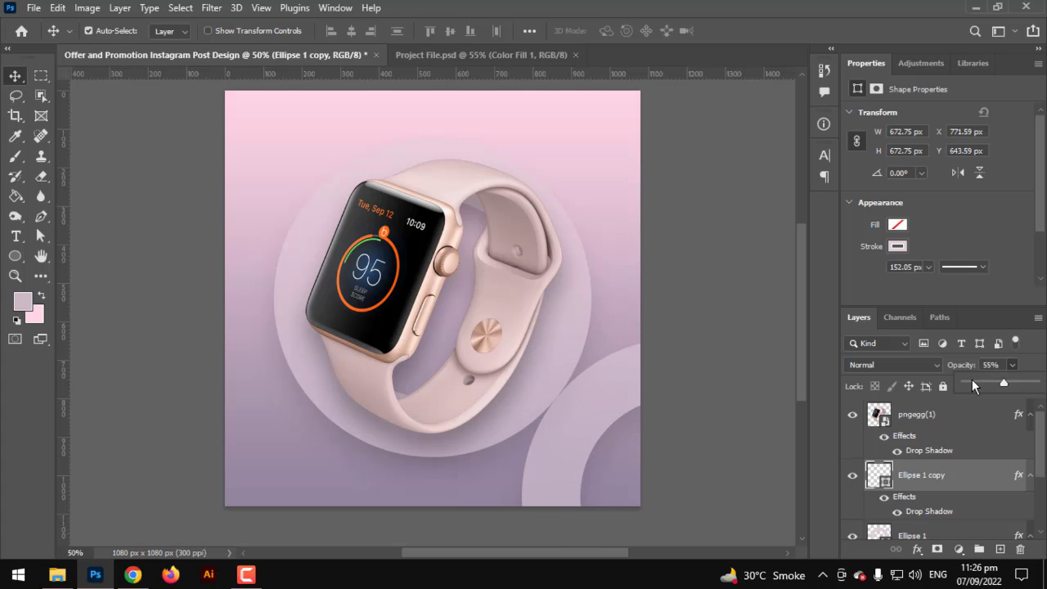
pyautogui.click(968, 382)
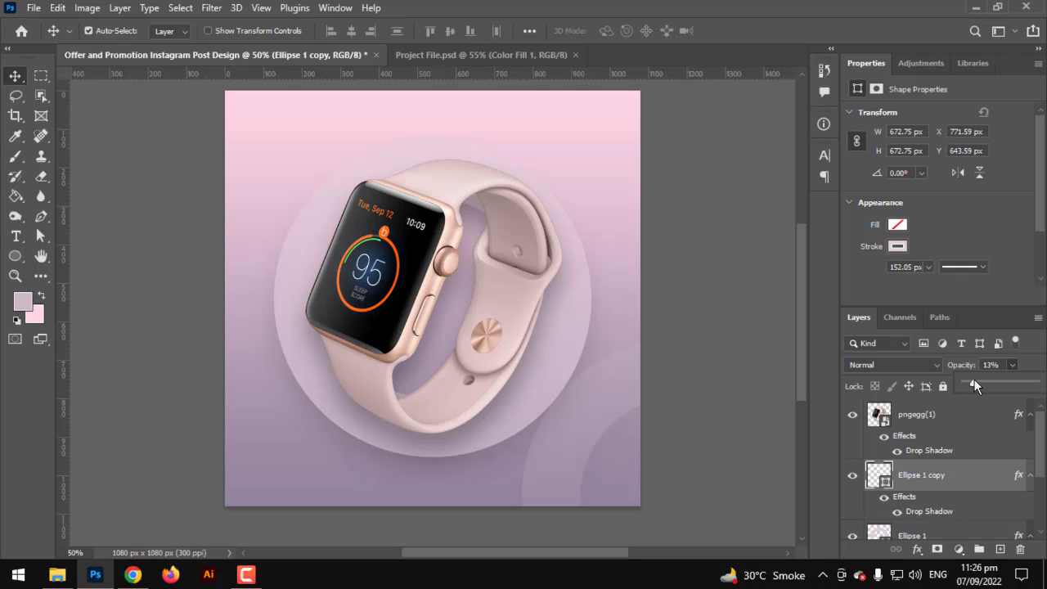
# Step: Copy the faint corner ring to the canvas's top-right corner and set the new copy's opacity to 27%
pyautogui.moveTo(634, 383); pyautogui.dragTo(641, 188)
pyautogui.moveTo(597, 354); pyautogui.dragTo(611, 243)
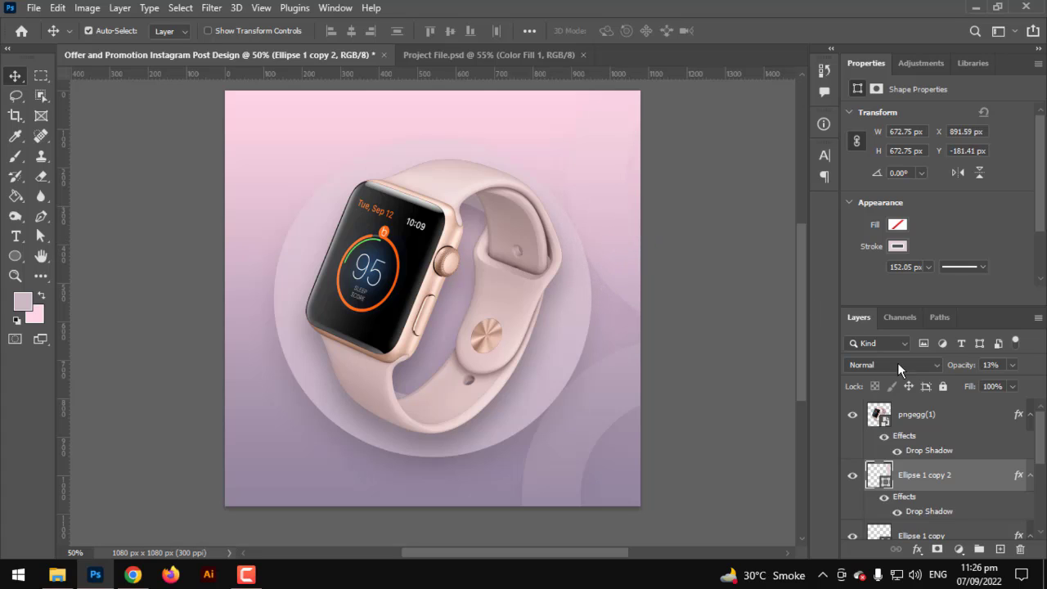
pyautogui.click(1011, 365)
pyautogui.click(703, 350)
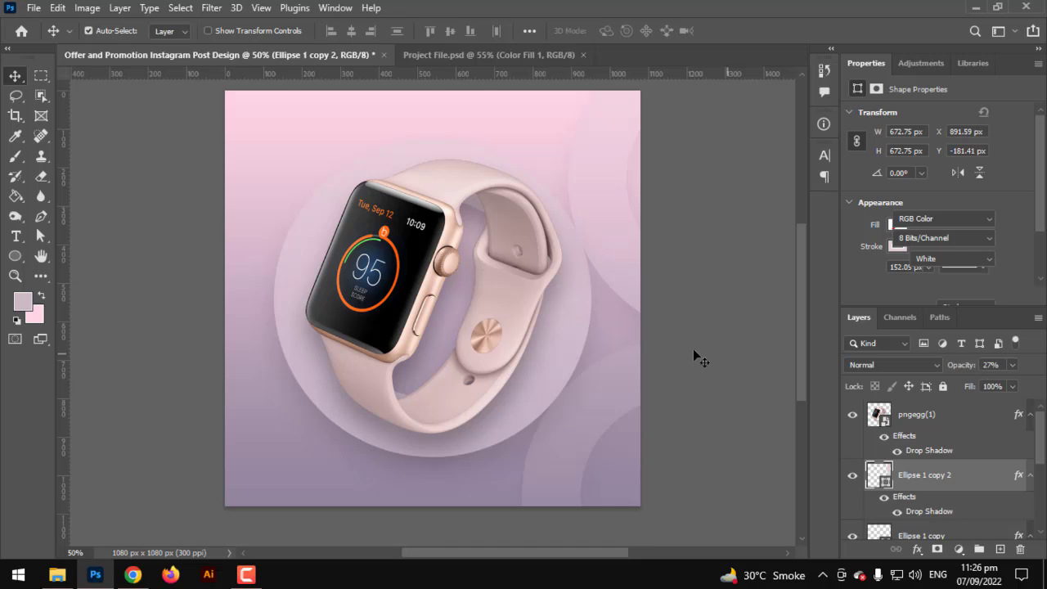
# Step: Copy the top-right ring to the canvas's lower-left edge and set the new copy's opacity to 7%
pyautogui.moveTo(596, 248); pyautogui.dragTo(139, 466)
pyautogui.moveTo(372, 463); pyautogui.dragTo(232, 439)
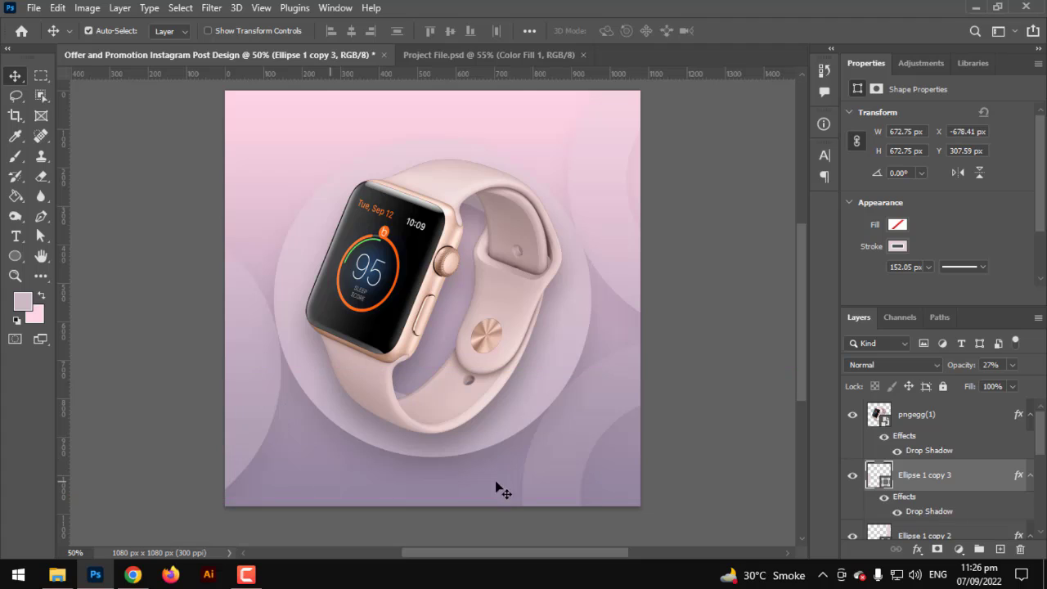
pyautogui.click(1012, 366)
pyautogui.moveTo(967, 385); pyautogui.dragTo(955, 387)
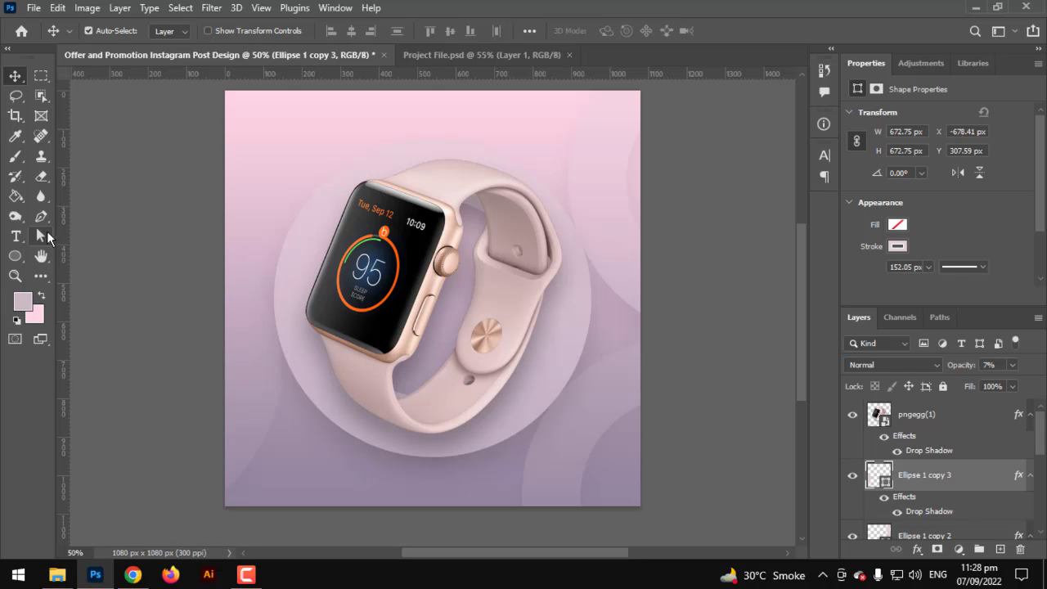
# Step: Start a text layer above the watch at 15 pt and give it a near-black colour sampled from the watch screen
pyautogui.click(17, 236)
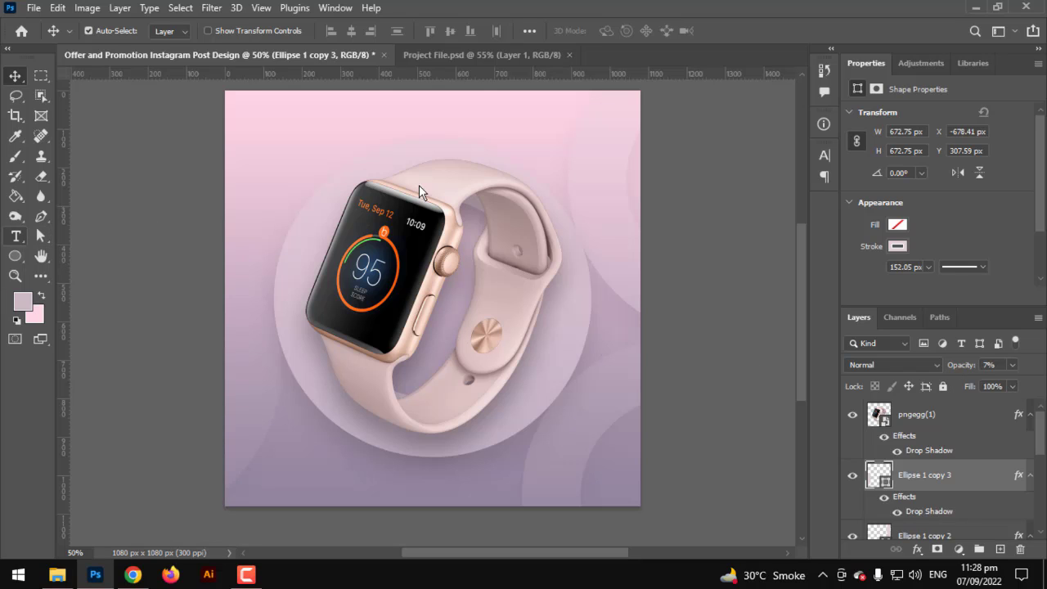
pyautogui.click(381, 149)
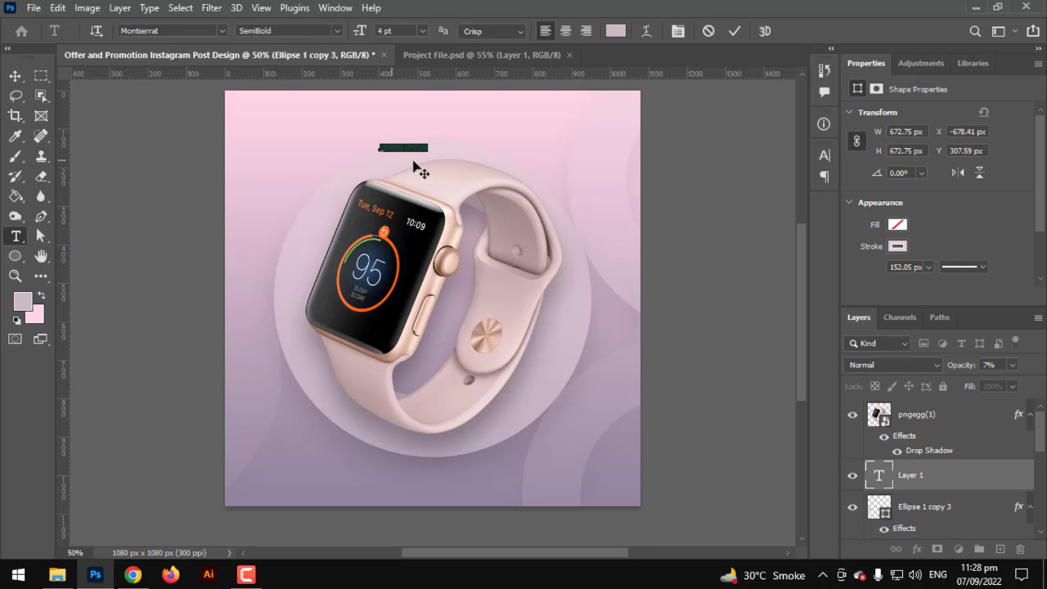
pyautogui.click(678, 32)
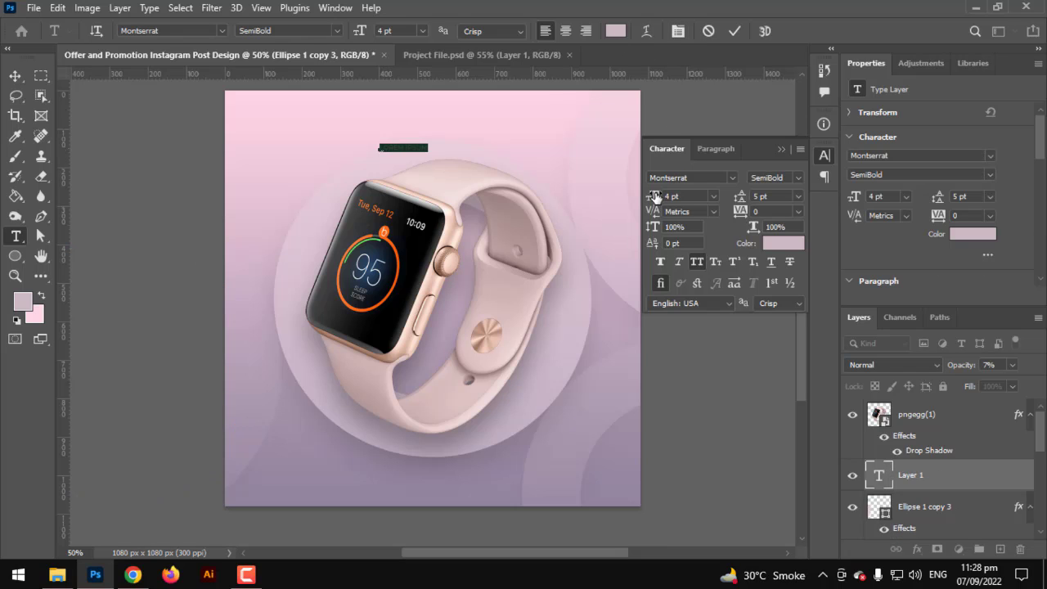
pyautogui.moveTo(655, 197); pyautogui.dragTo(664, 199)
pyautogui.click(784, 243)
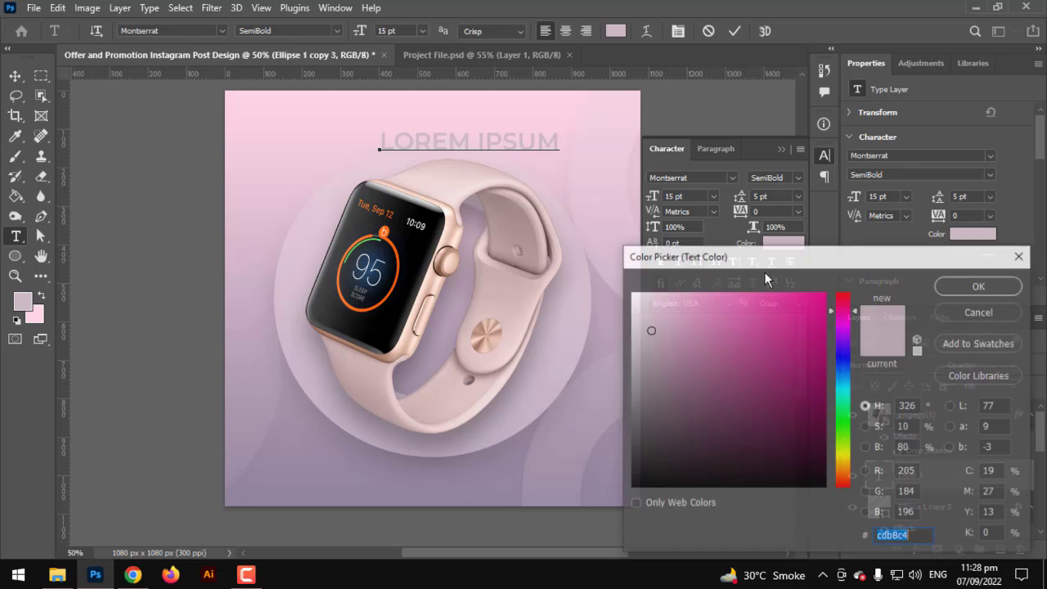
pyautogui.click(337, 288)
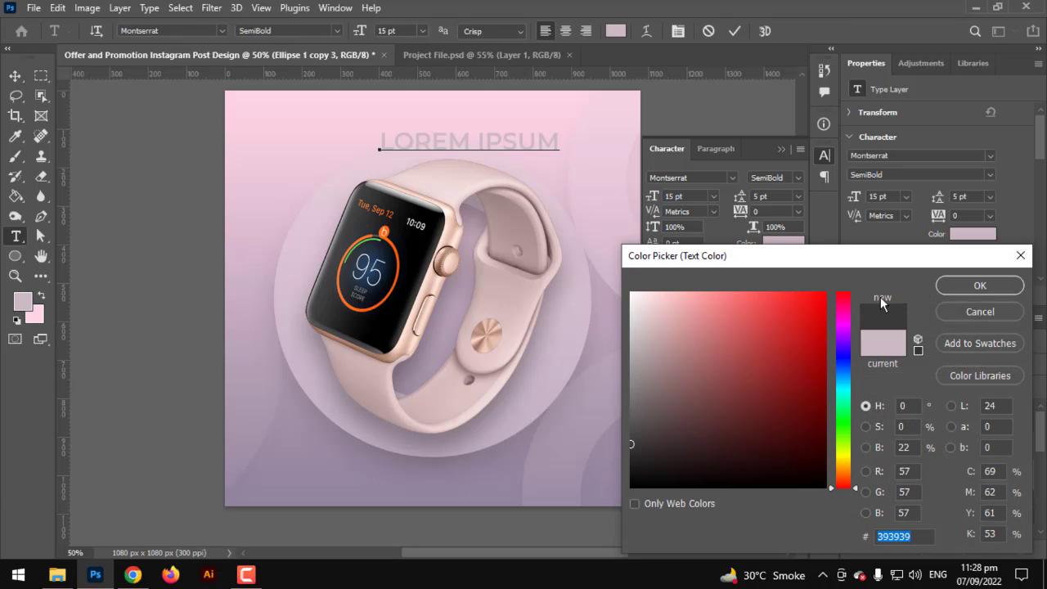
pyautogui.click(375, 313)
pyautogui.click(960, 285)
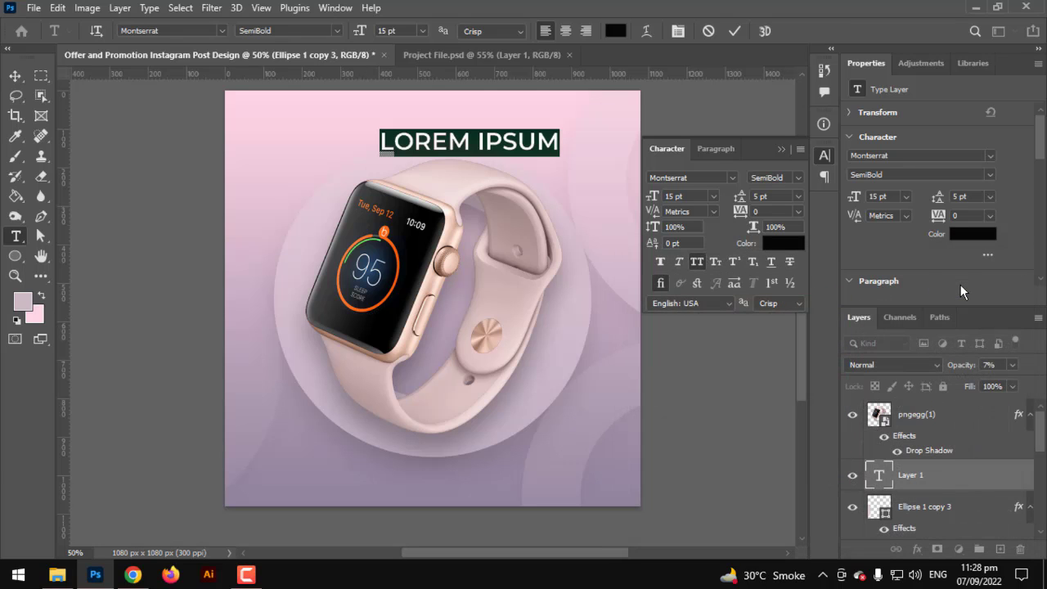
# Step: Enter the headline "NEW LIMITED EDITION" with "EDITION" on its own second line
pyautogui.write('NEW')
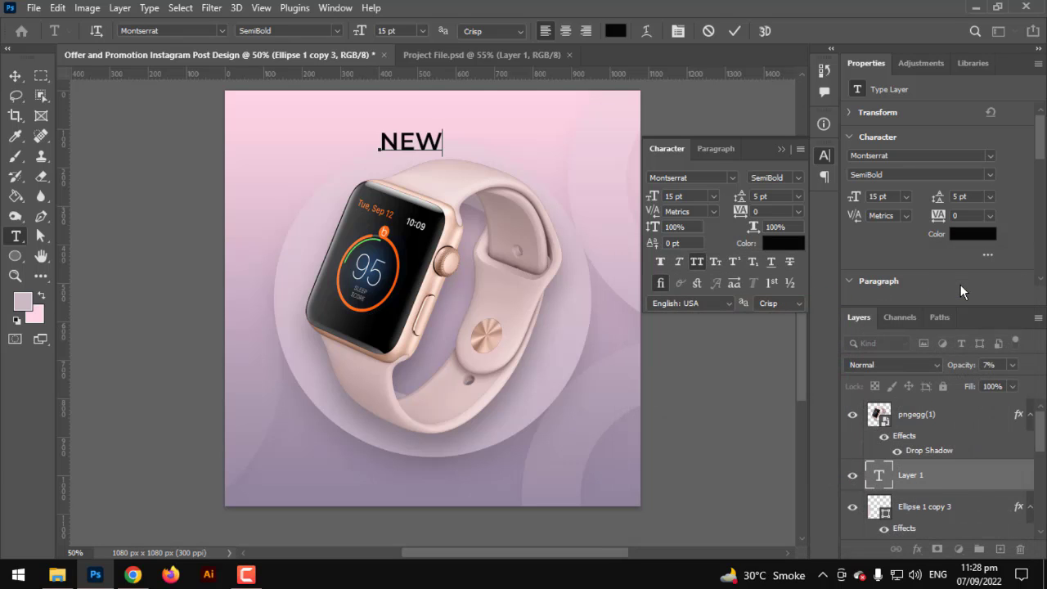
pyautogui.write(' LIMIT')
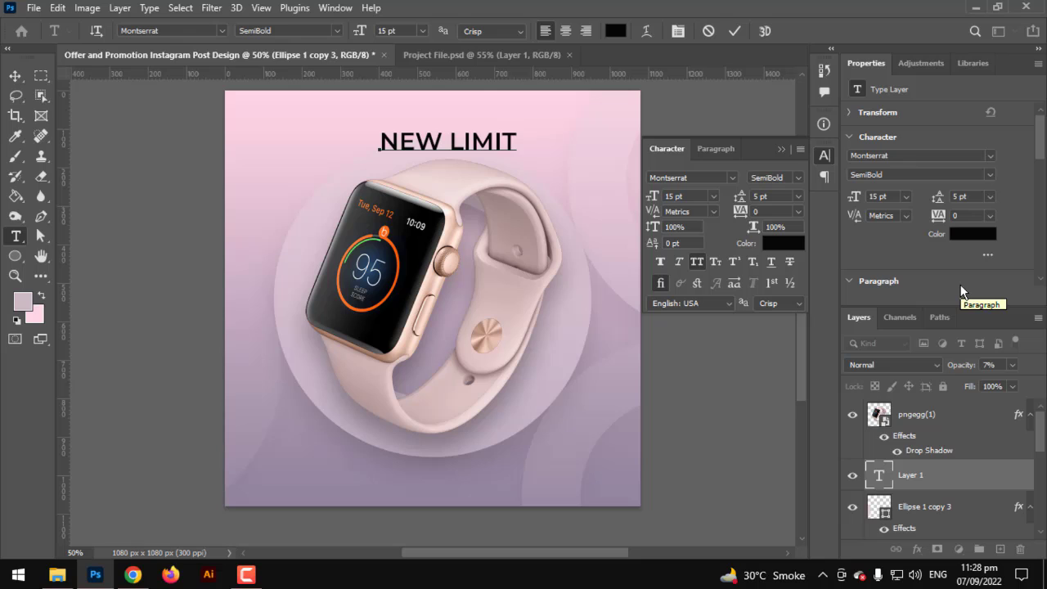
pyautogui.write('ED ')
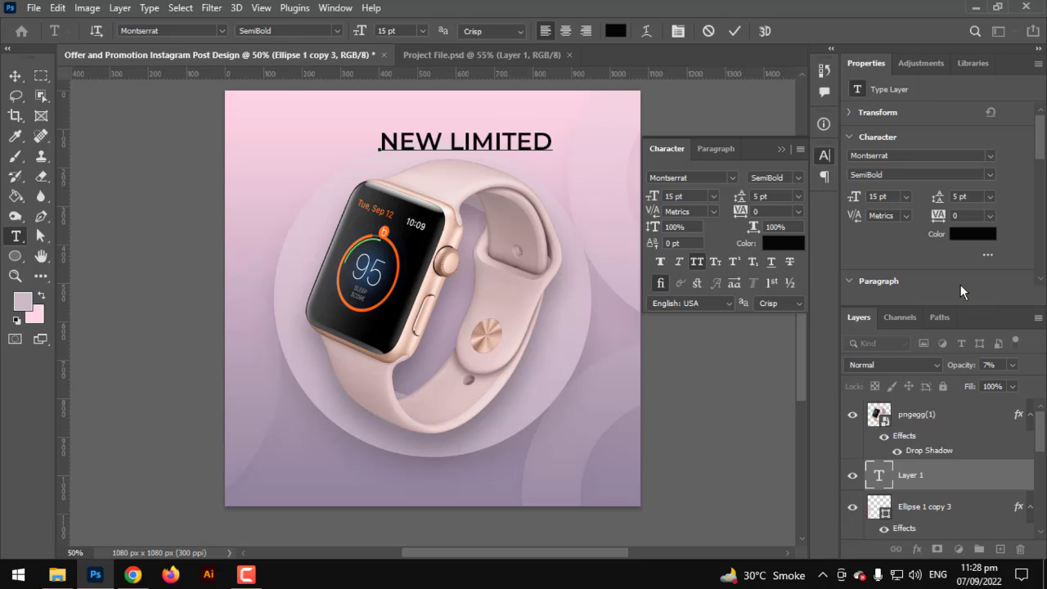
pyautogui.write('EDITING')
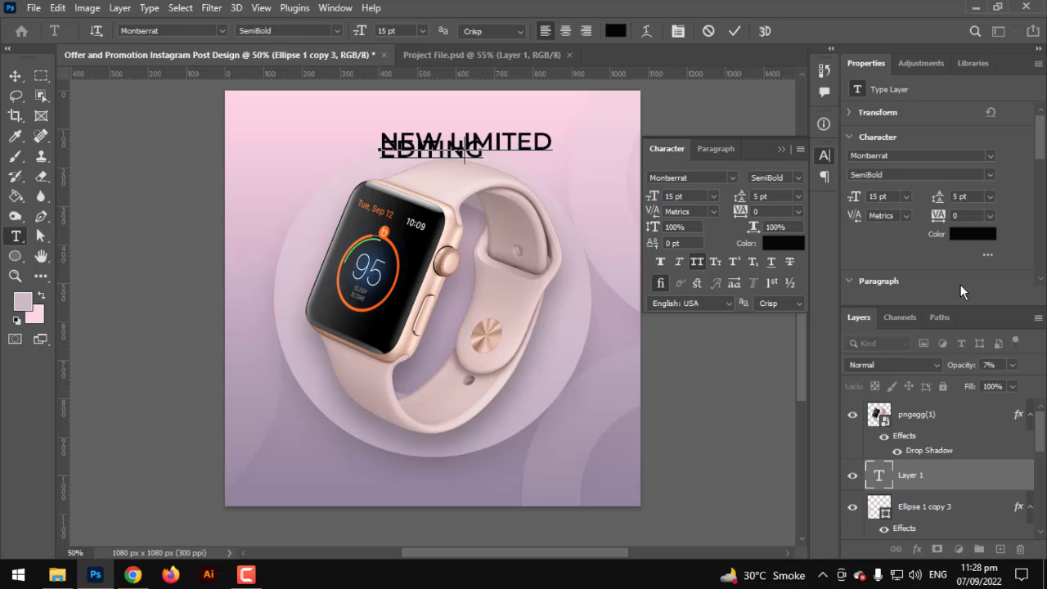
pyautogui.press('BackSpace')
pyautogui.press('BackSpace')
pyautogui.press('BackSpace')
pyautogui.write('ION')
# Step: Format the whole headline with 15 pt leading, centre alignment and the ExtraBold font style
pyautogui.hotkey('ctrl', 'a')
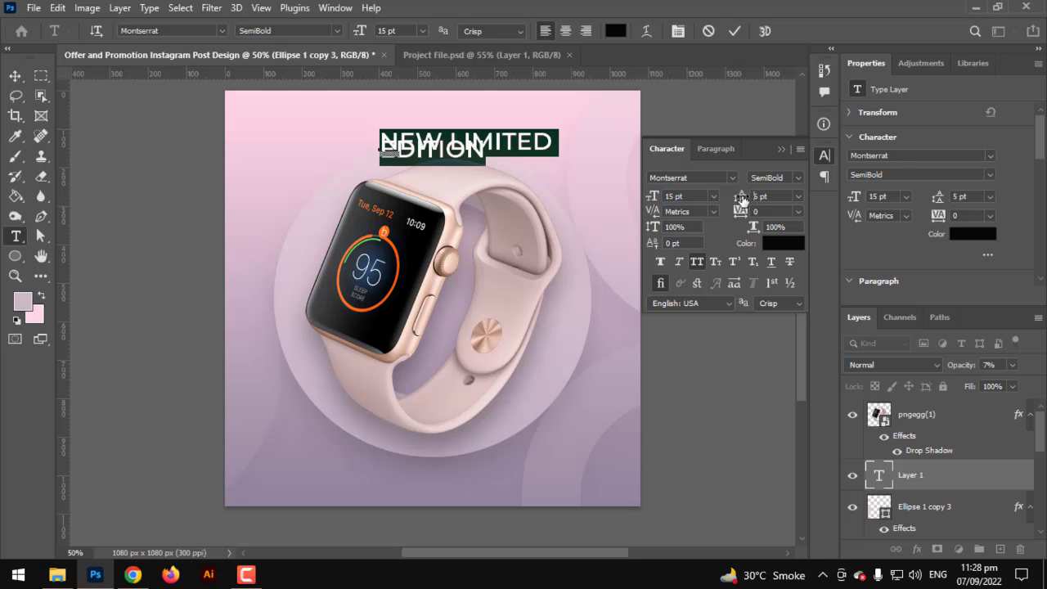
pyautogui.moveTo(742, 199); pyautogui.dragTo(750, 199)
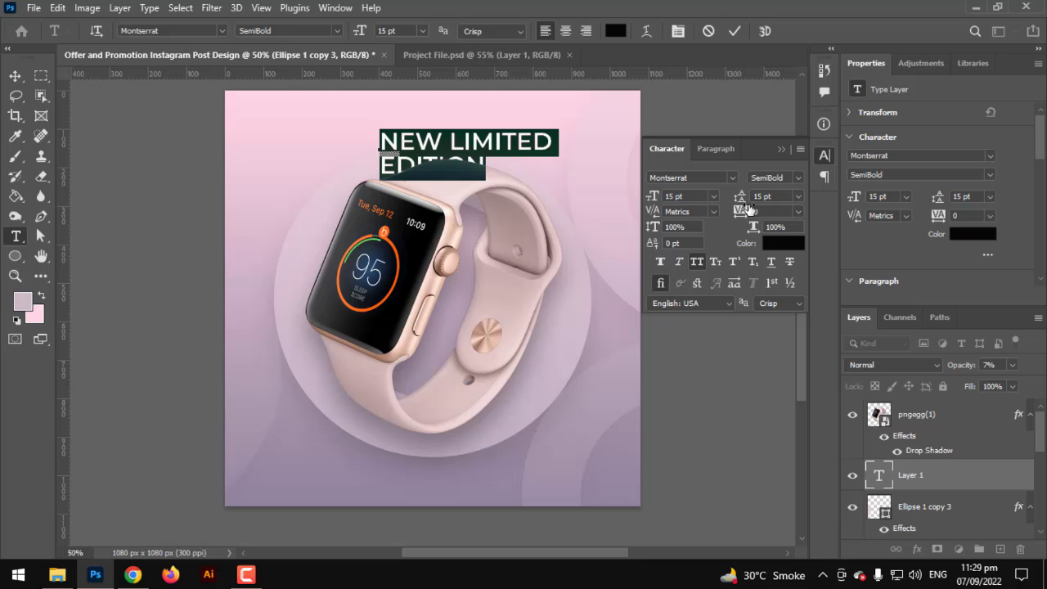
pyautogui.click(717, 149)
pyautogui.click(680, 177)
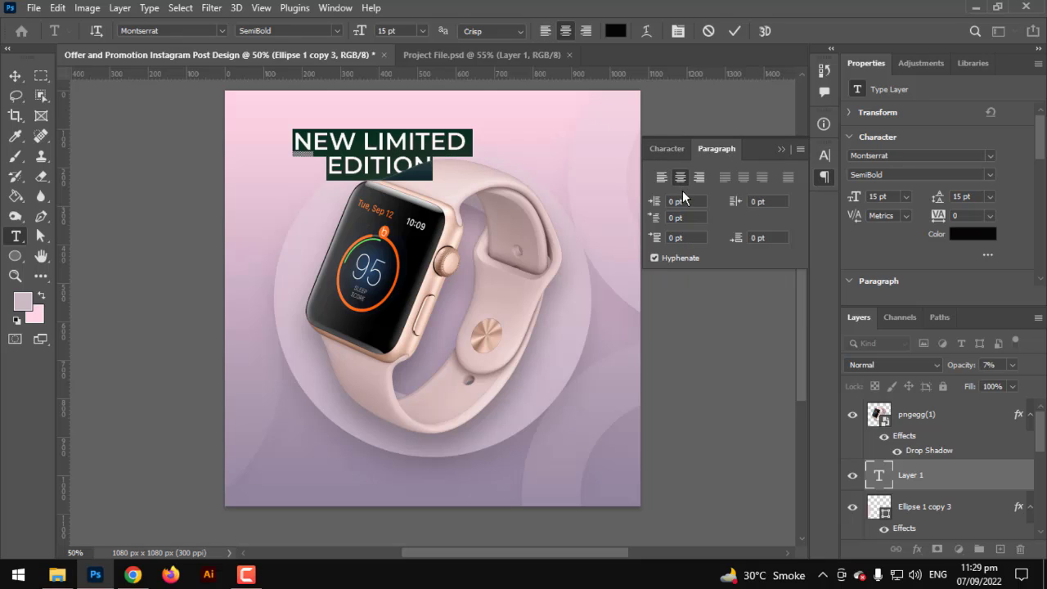
pyautogui.click(666, 148)
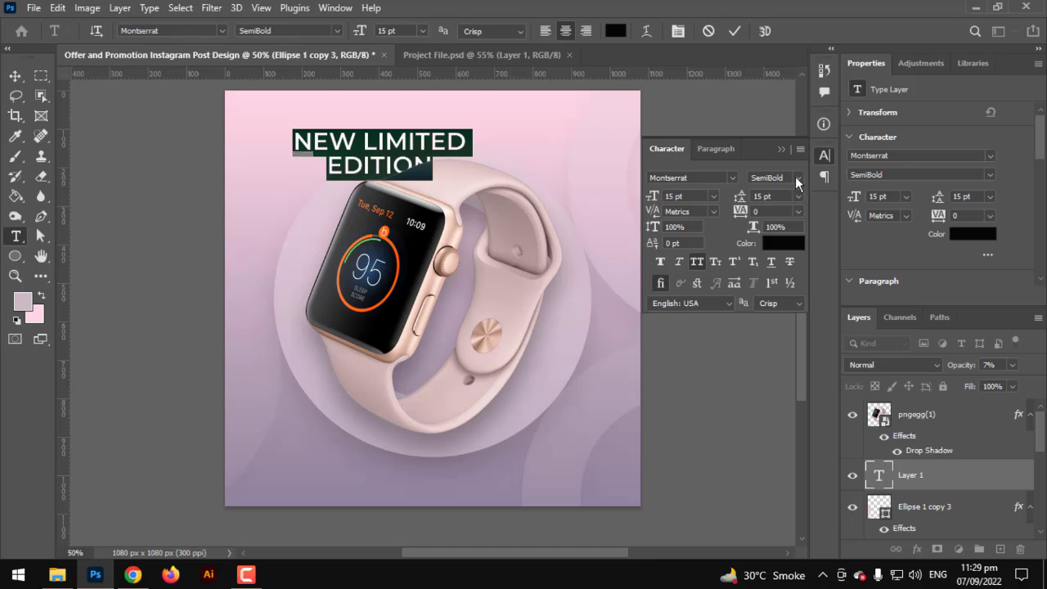
pyautogui.click(797, 177)
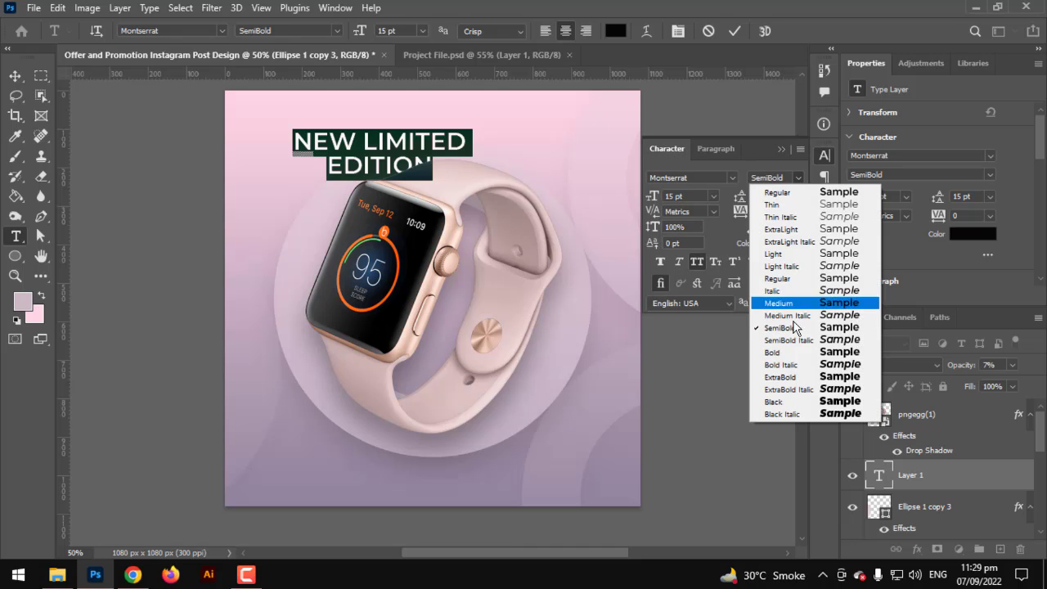
pyautogui.click(794, 375)
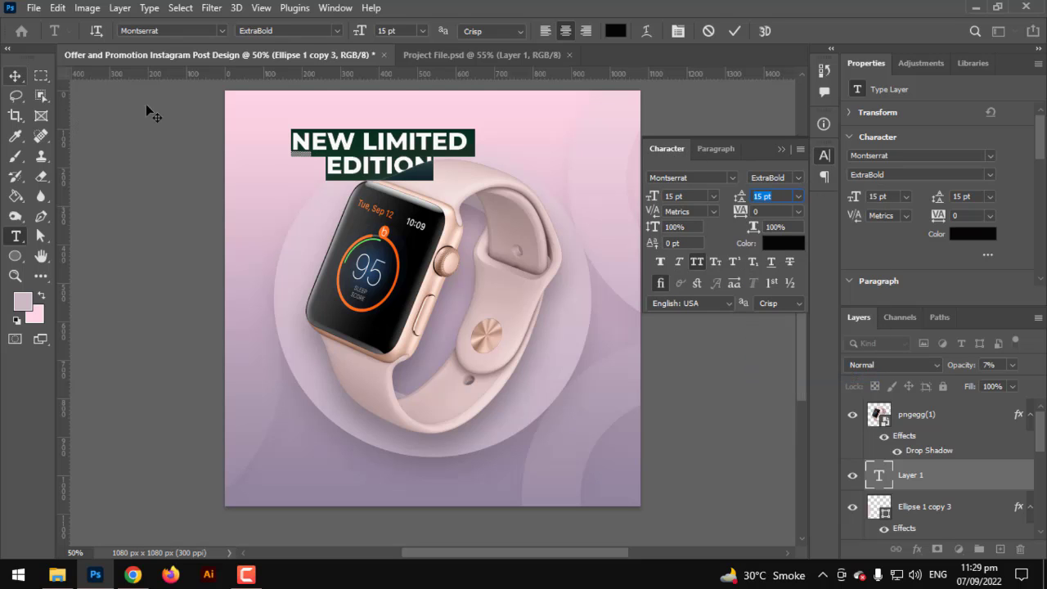
# Step: Recolour the word "EDITION" to orange ff6716 and move the headline to the canvas's top centre, above the watch
pyautogui.doubleClick(357, 166)
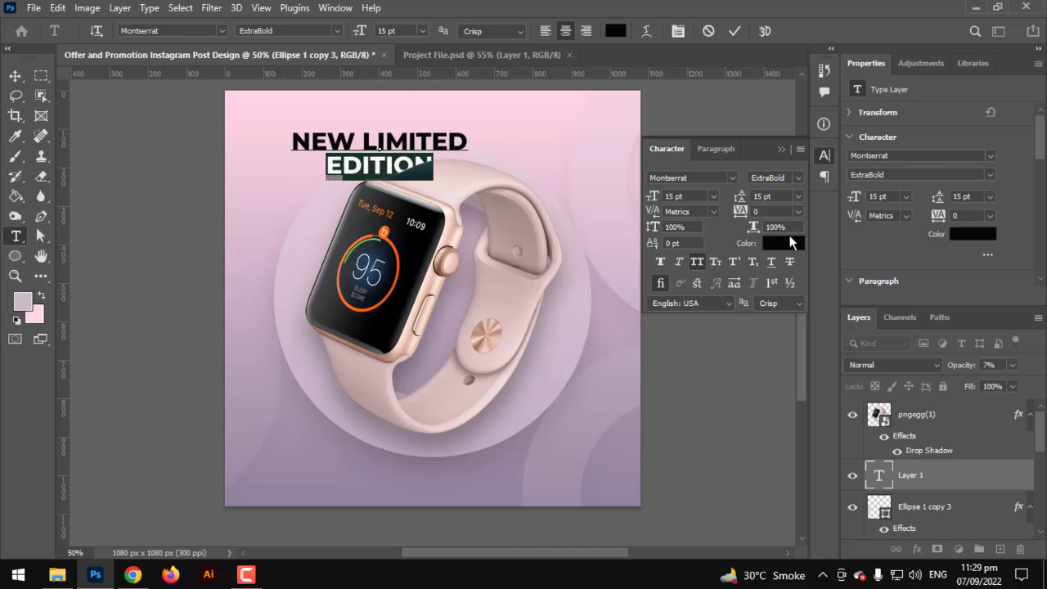
pyautogui.click(791, 243)
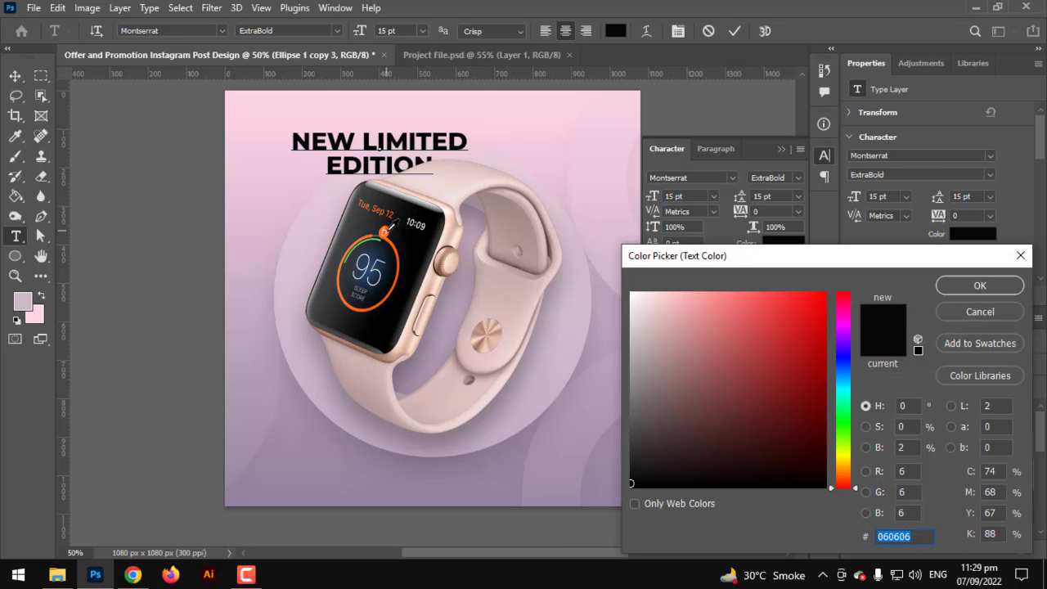
pyautogui.write('ff6716')
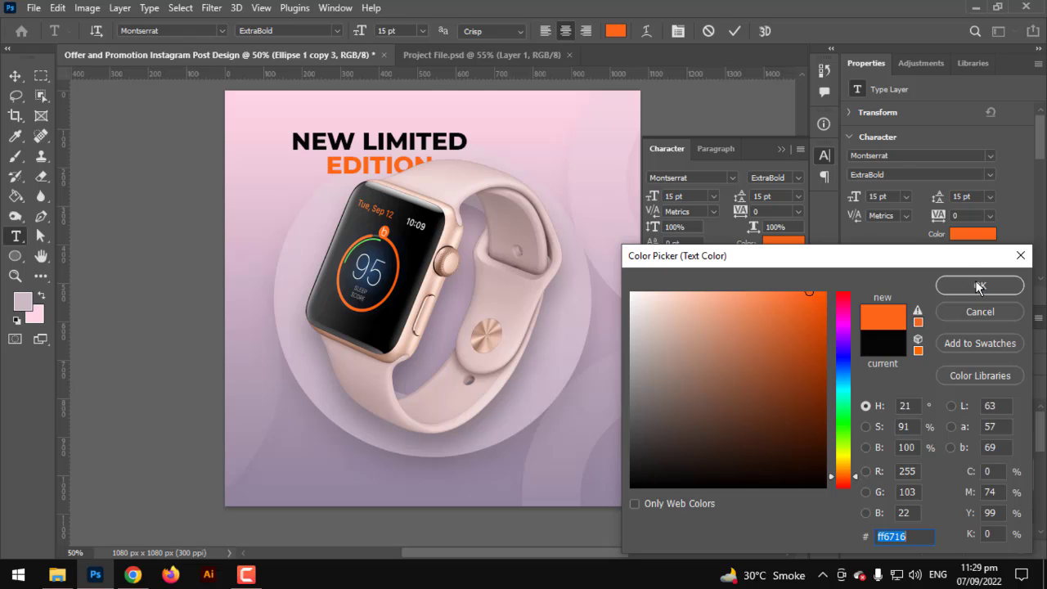
pyautogui.click(979, 286)
pyautogui.click(14, 75)
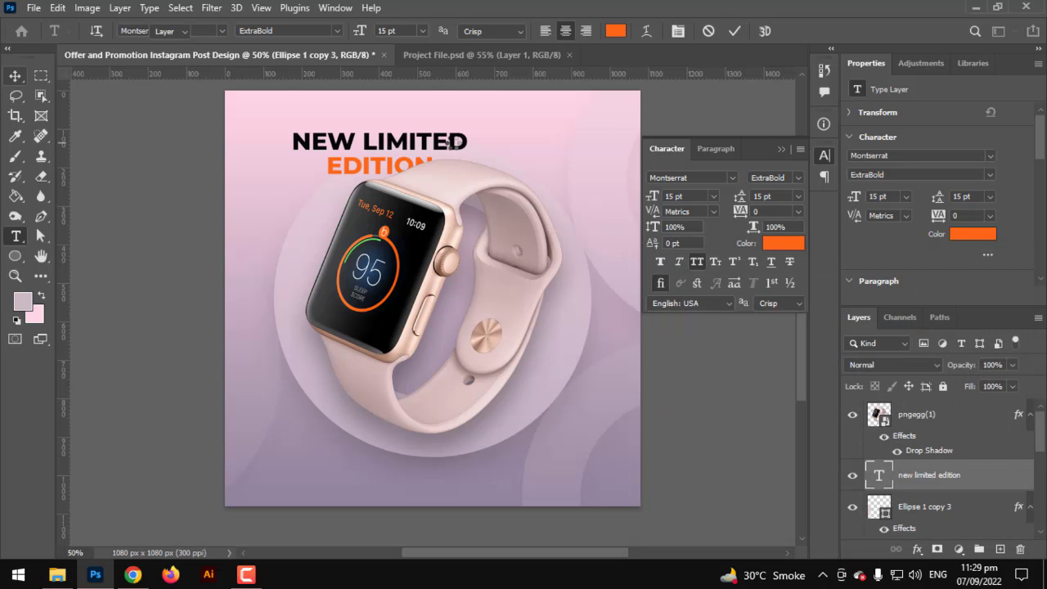
pyautogui.moveTo(451, 143); pyautogui.dragTo(543, 125)
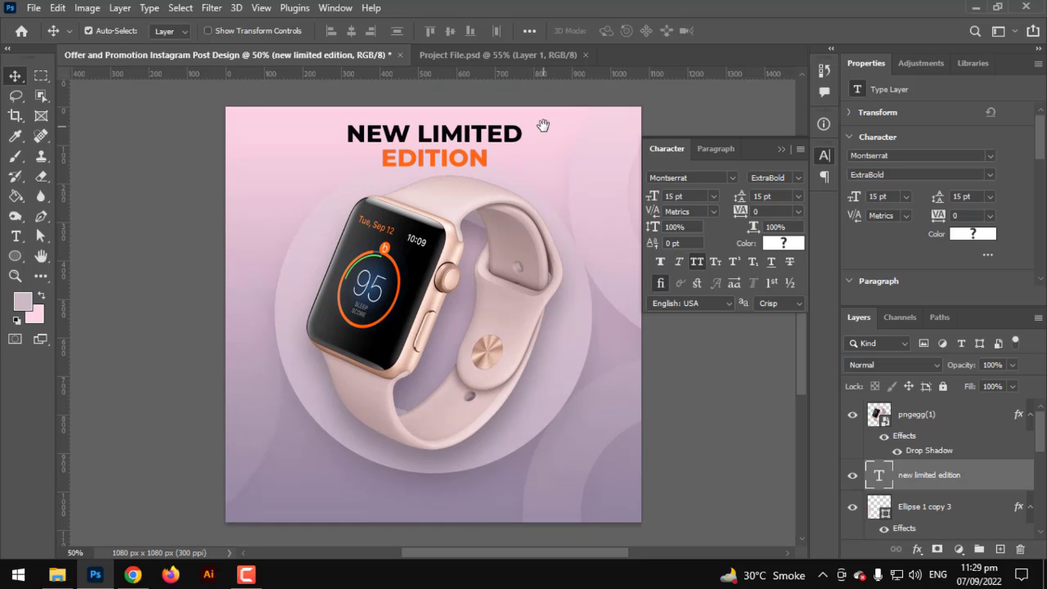
# Step: Scale the watch image down to about 609 by 653 px, leaving more room beneath the headline
pyautogui.click(470, 208)
pyautogui.hotkey('ctrl', 't')
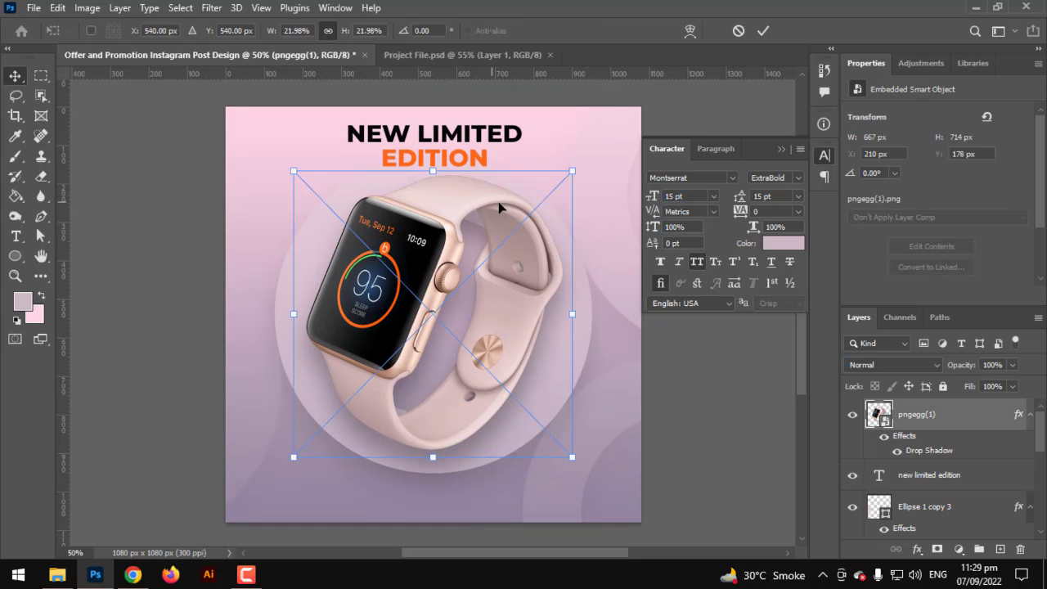
pyautogui.moveTo(432, 170); pyautogui.dragTo(436, 193)
pyautogui.press('Return')
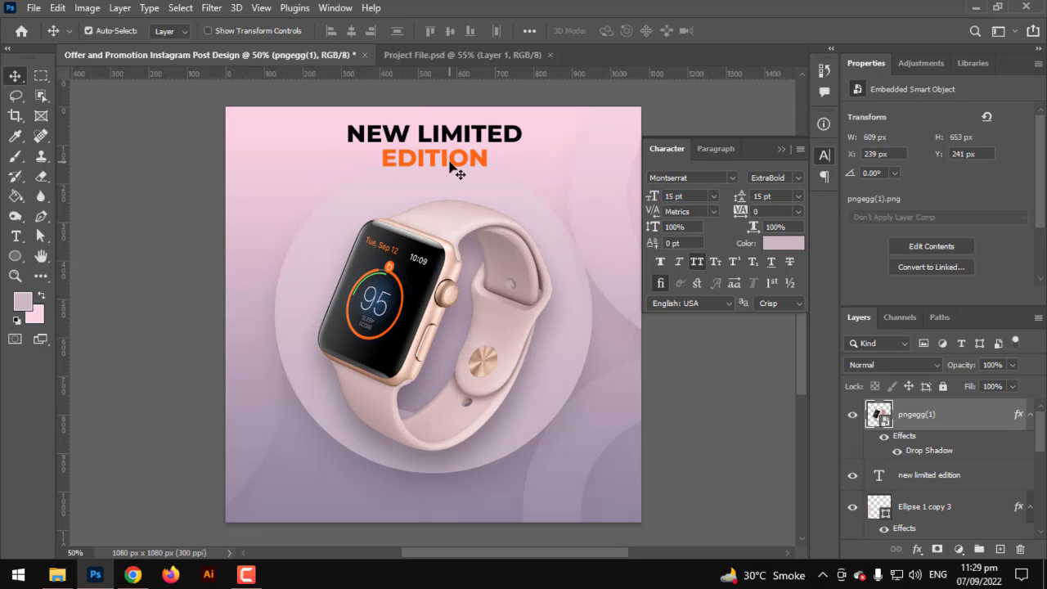
# Step: Enlarge the headline to about 124% and position it centred just above the watch
pyautogui.click(459, 164)
pyautogui.hotkey('ctrl', 't')
pyautogui.moveTo(435, 179)
pyautogui.mouseDown()
pyautogui.moveTo(435, 193)
pyautogui.moveTo(447, 170)
pyautogui.mouseUp()
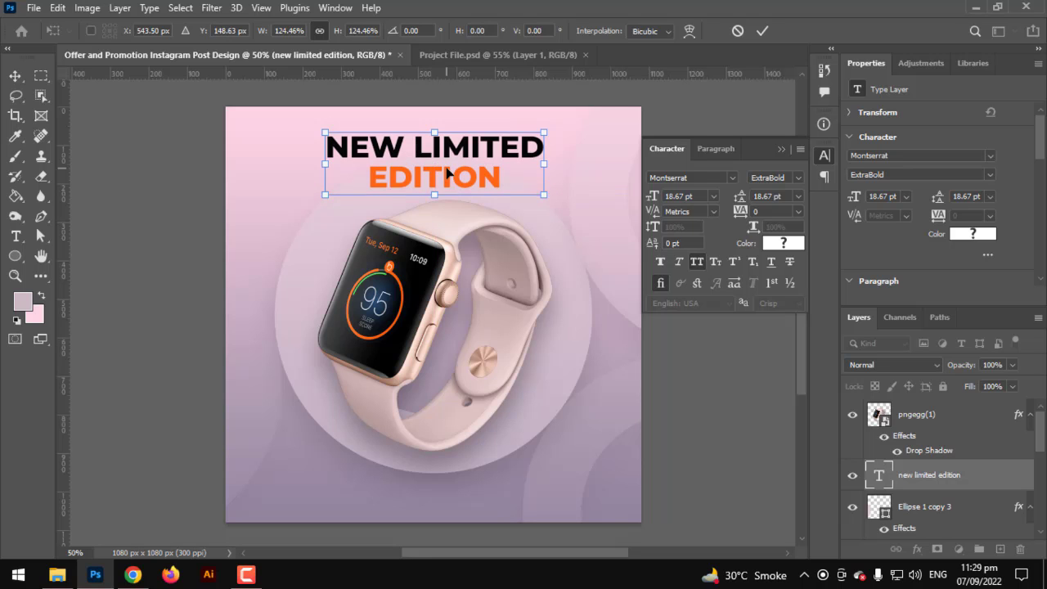
pyautogui.press('Return')
pyautogui.scroll(2, 467, 220)
pyautogui.scroll(1, 469, 216)
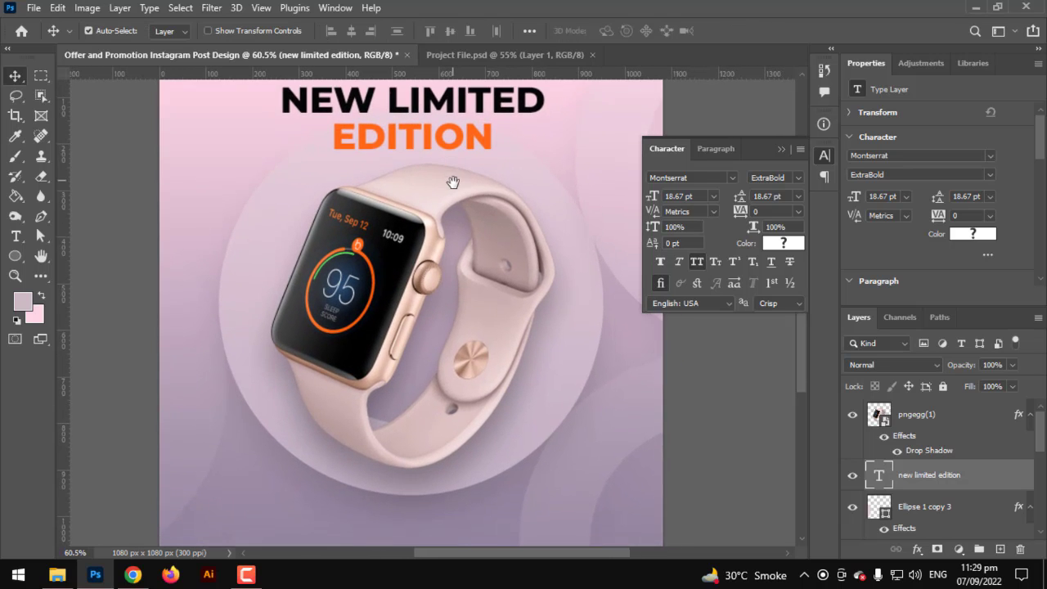
pyautogui.scroll(-2, 442, 212)
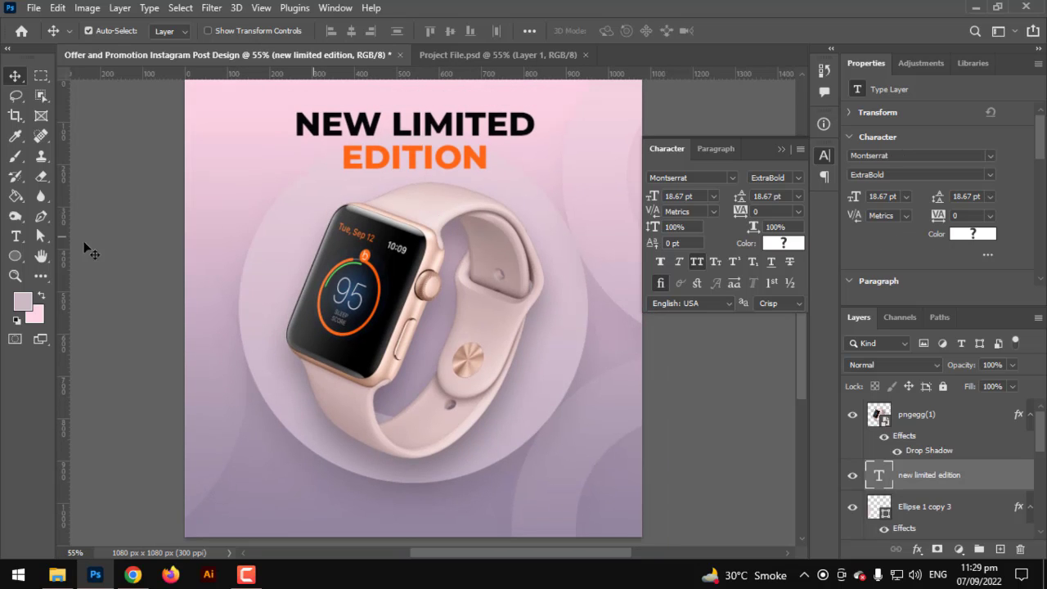
# Step: Draw a circle about 153 px in diameter over the watch strap and place its layer above the watch image
pyautogui.click(15, 255)
pyautogui.click(79, 270)
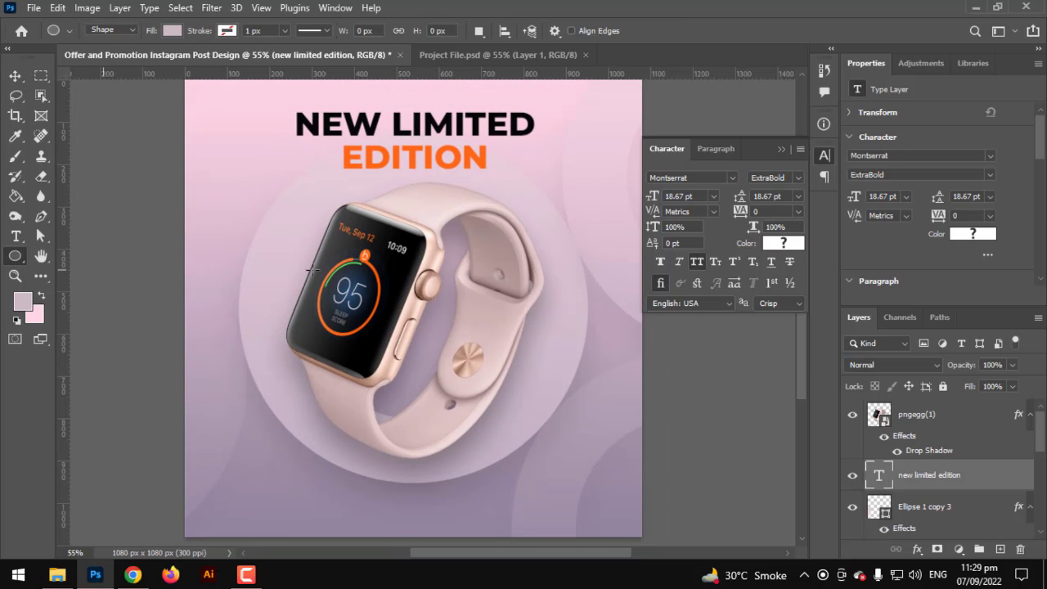
pyautogui.moveTo(472, 239); pyautogui.dragTo(560, 306)
pyautogui.moveTo(559, 302); pyautogui.dragTo(556, 299)
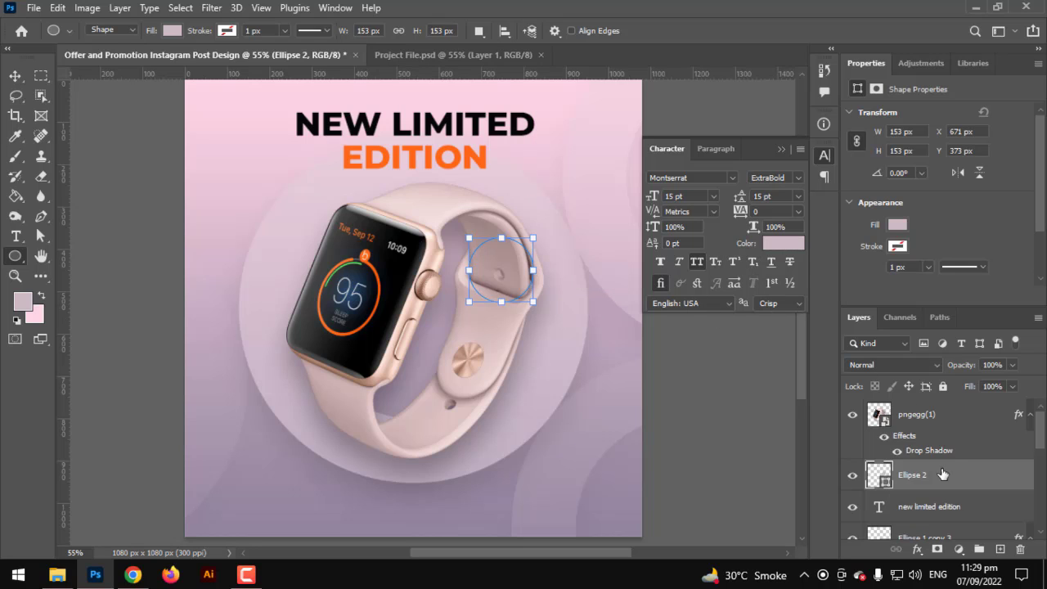
pyautogui.moveTo(942, 474); pyautogui.dragTo(884, 417)
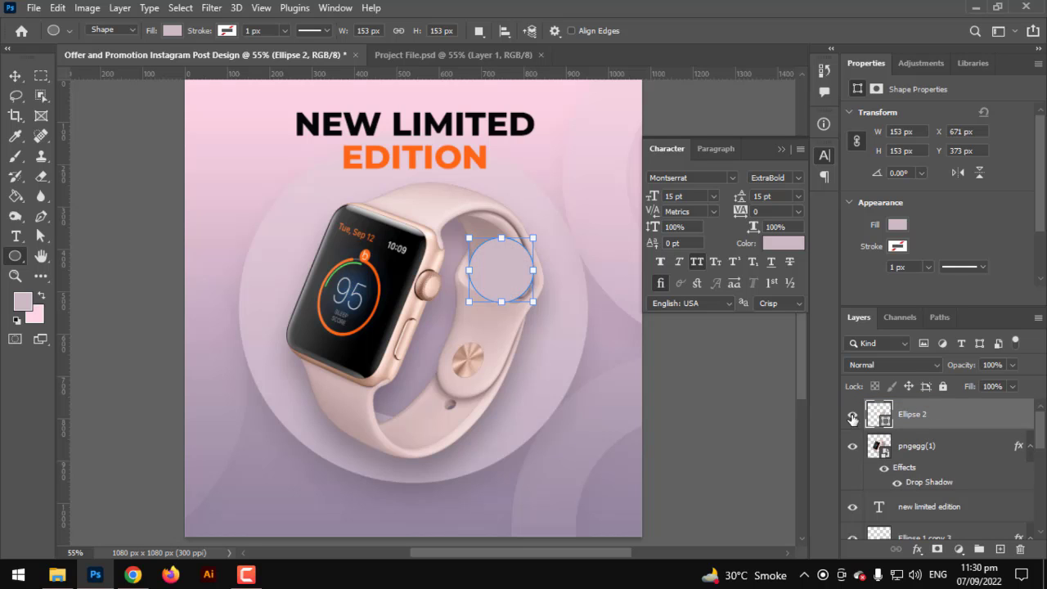
# Step: Fill the circle with the near-black 060606 sampled from the "NEW LIMITED" text
pyautogui.doubleClick(879, 416)
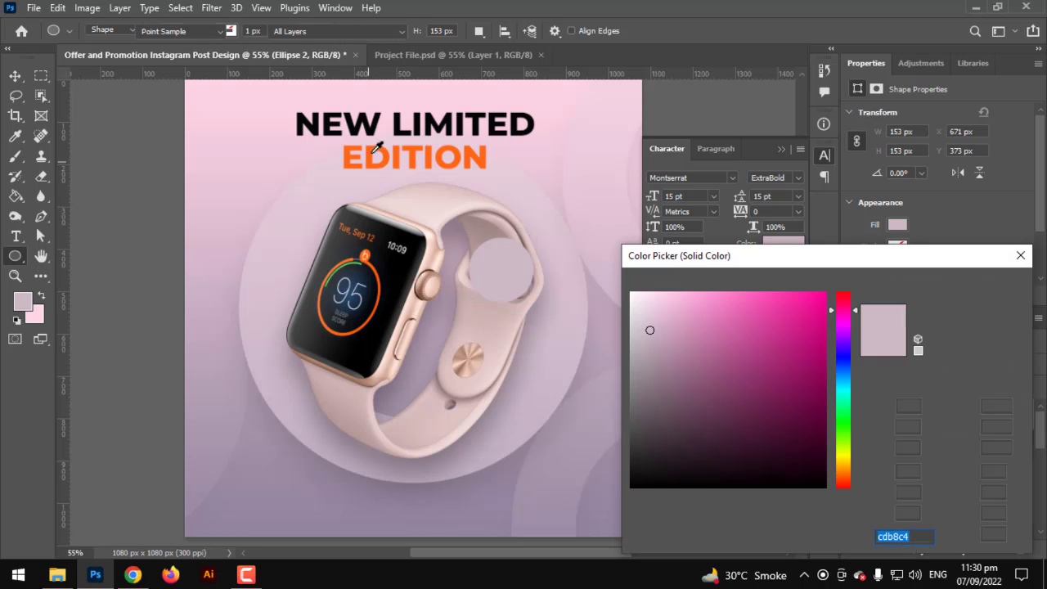
pyautogui.click(373, 128)
pyautogui.click(967, 287)
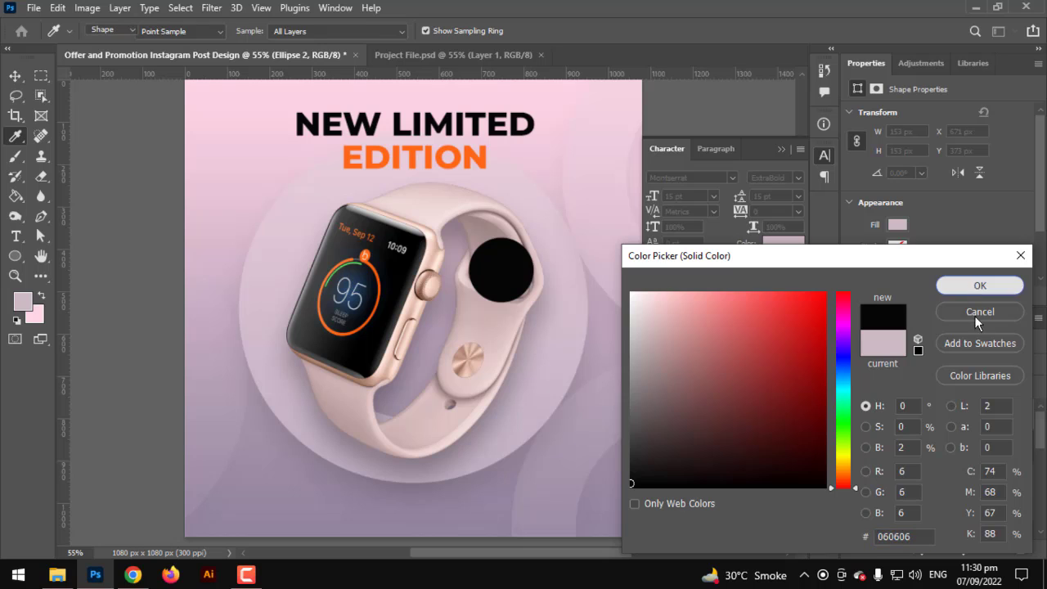
# Step: Set the circle's opacity to 57% and move it to the upper-right edge of the watch strap
pyautogui.click(1012, 365)
pyautogui.moveTo(1014, 383); pyautogui.dragTo(983, 385)
pyautogui.click(15, 75)
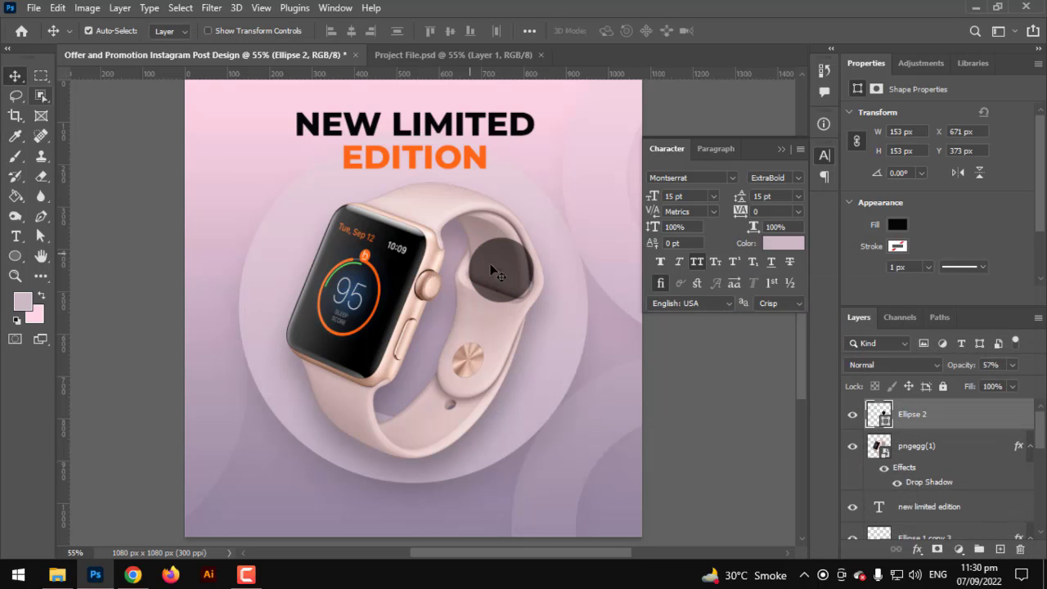
pyautogui.moveTo(512, 280); pyautogui.dragTo(572, 278)
# Step: Add a two-line text reading "PRICE" and "200$" over the upper watch strap, beside the translucent circle
pyautogui.scroll(5, 565, 235)
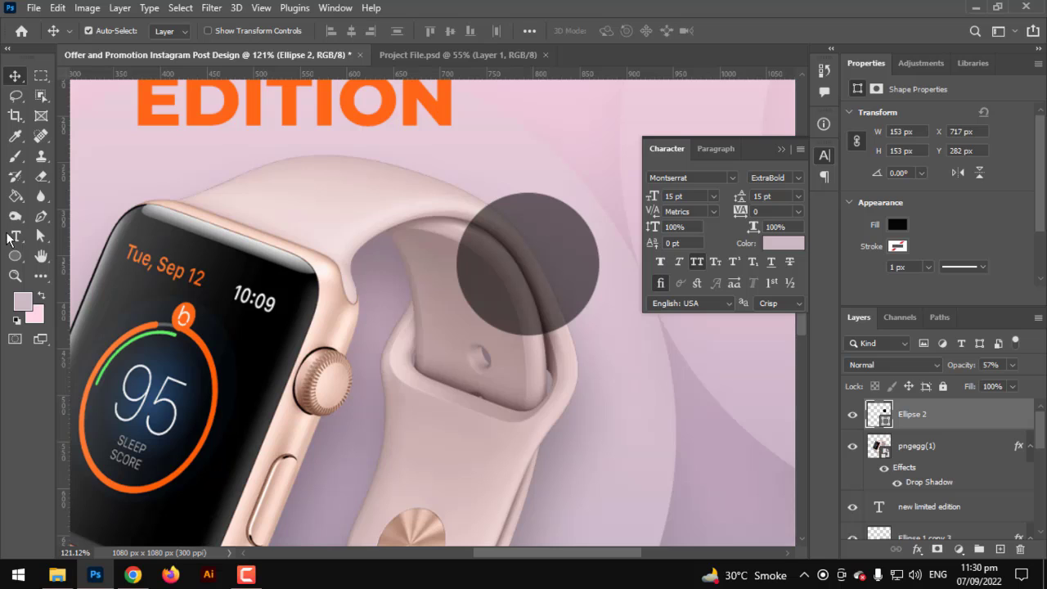
pyautogui.click(14, 236)
pyautogui.click(336, 209)
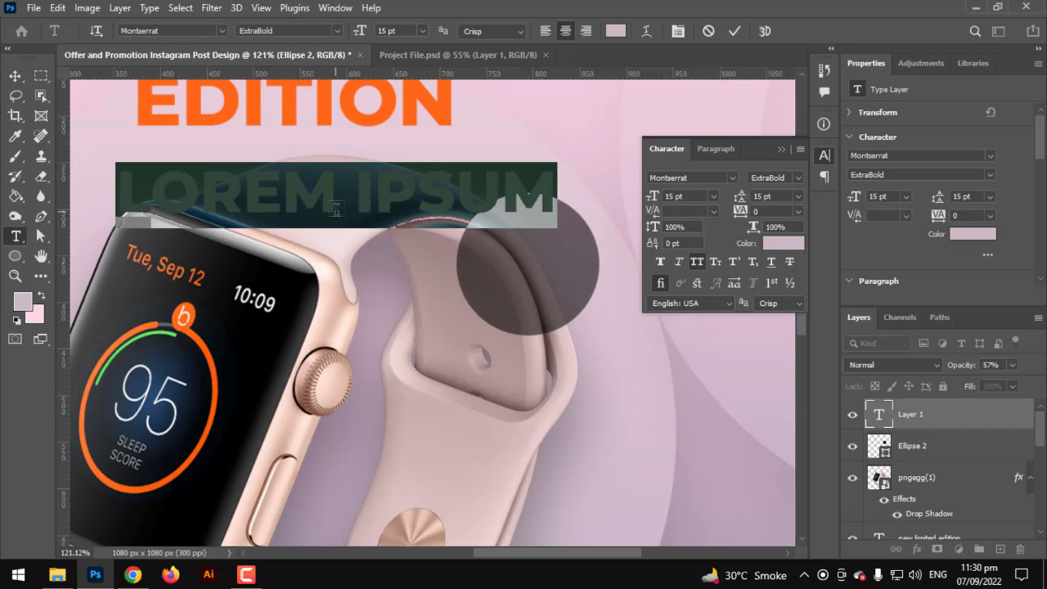
pyautogui.write('PRO')
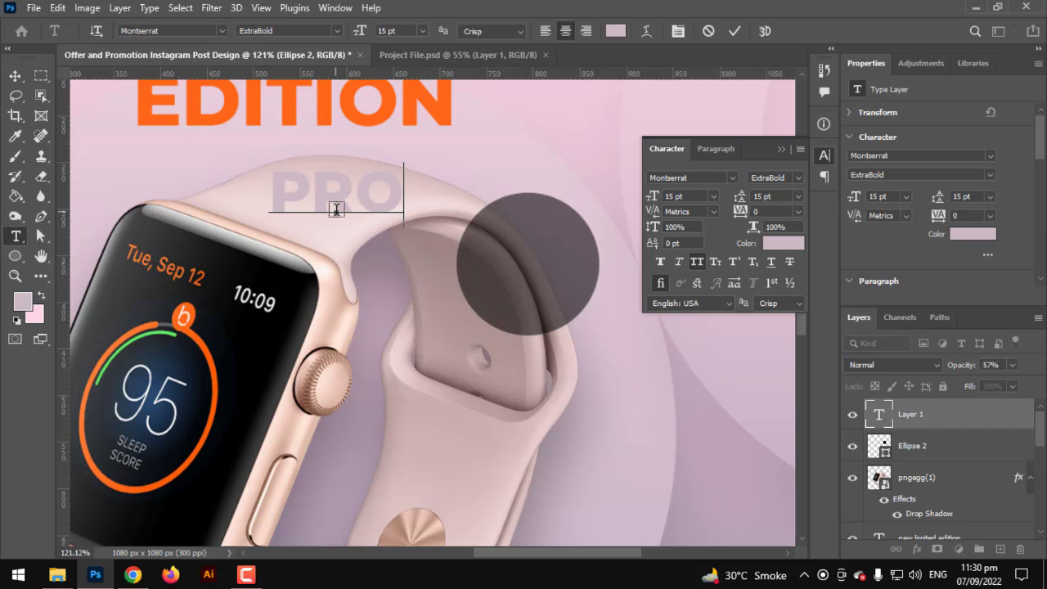
pyautogui.press('BackSpace')
pyautogui.write('ICE')
pyautogui.press('Return')
pyautogui.write('2')
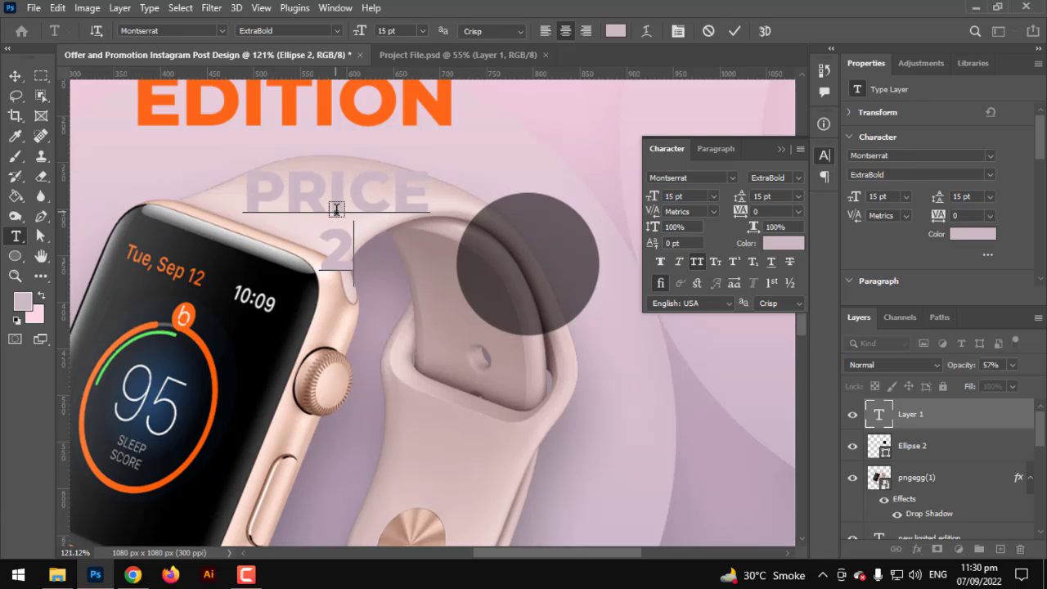
pyautogui.write('00')
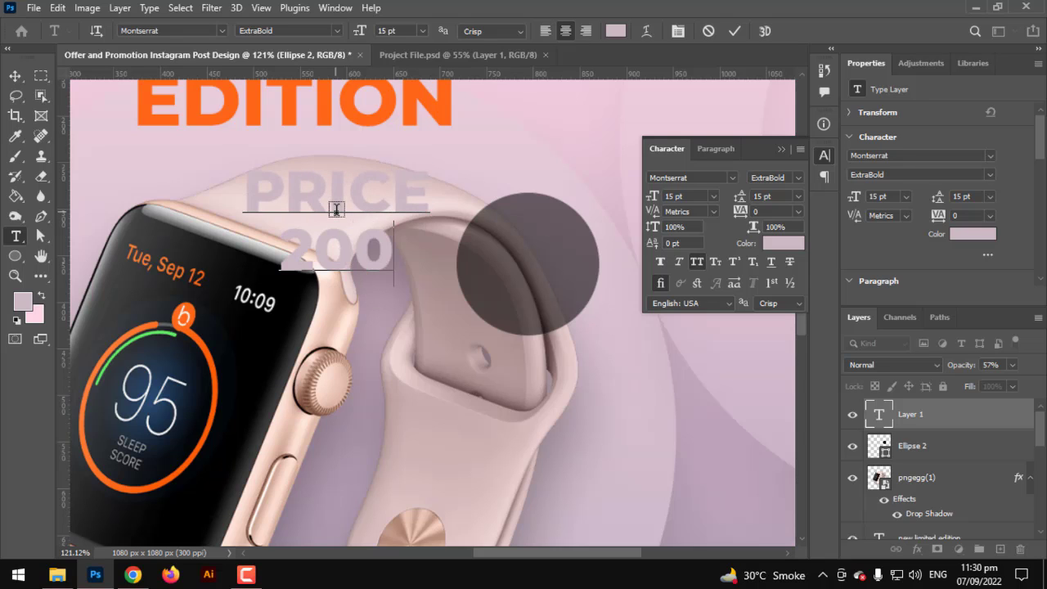
pyautogui.write('$')
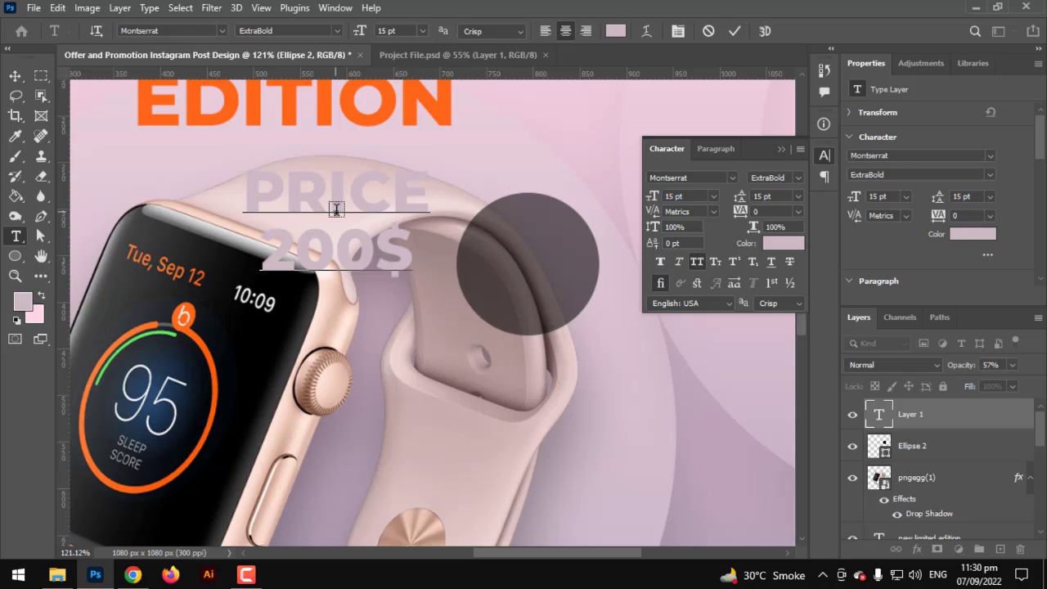
# Step: Reduce the word "PRICE" to 7 pt with a leading of 0.01 pt
pyautogui.doubleClick(336, 209)
pyautogui.click(675, 31)
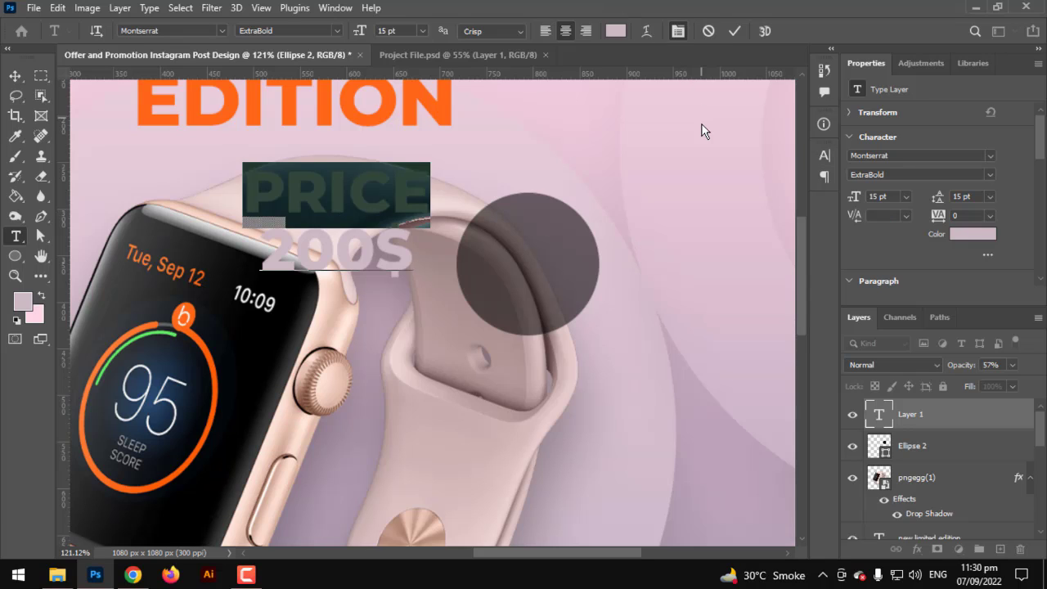
pyautogui.click(678, 32)
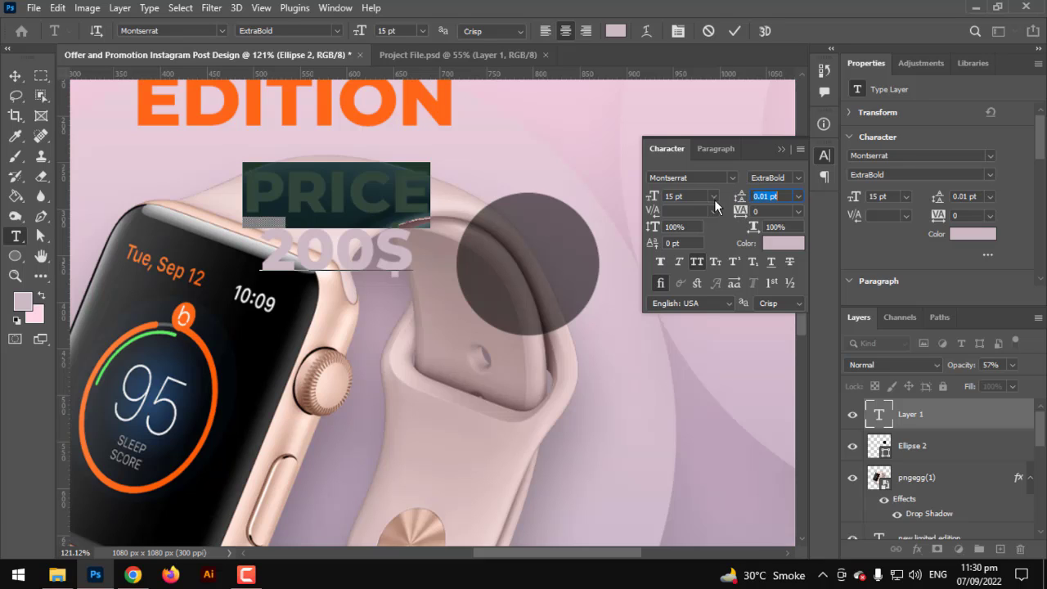
pyautogui.moveTo(657, 200); pyautogui.dragTo(645, 201)
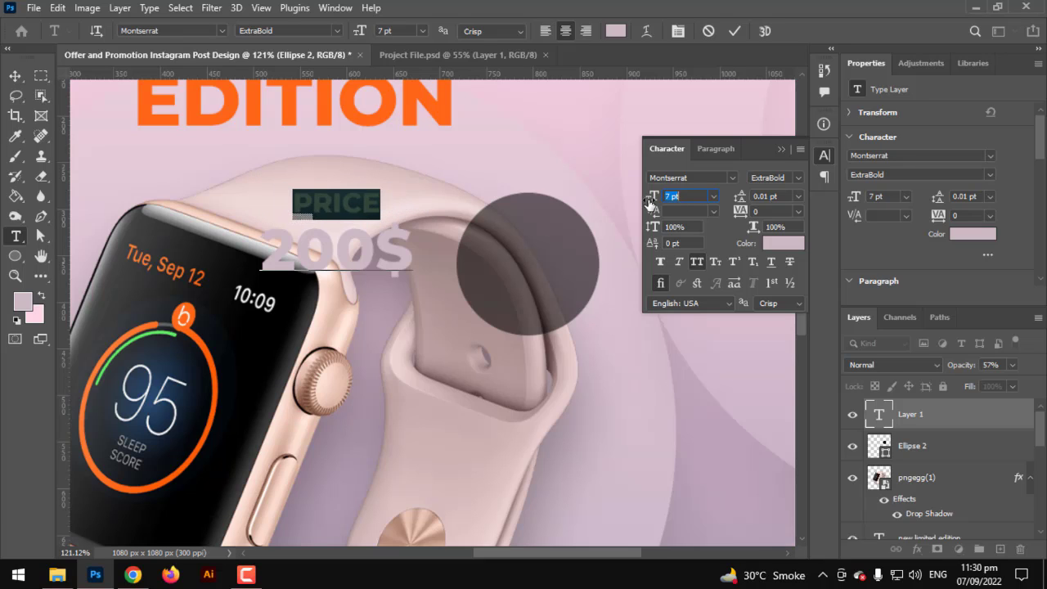
# Step: Colour the "200$" line white, ffffff
pyautogui.doubleClick(311, 260)
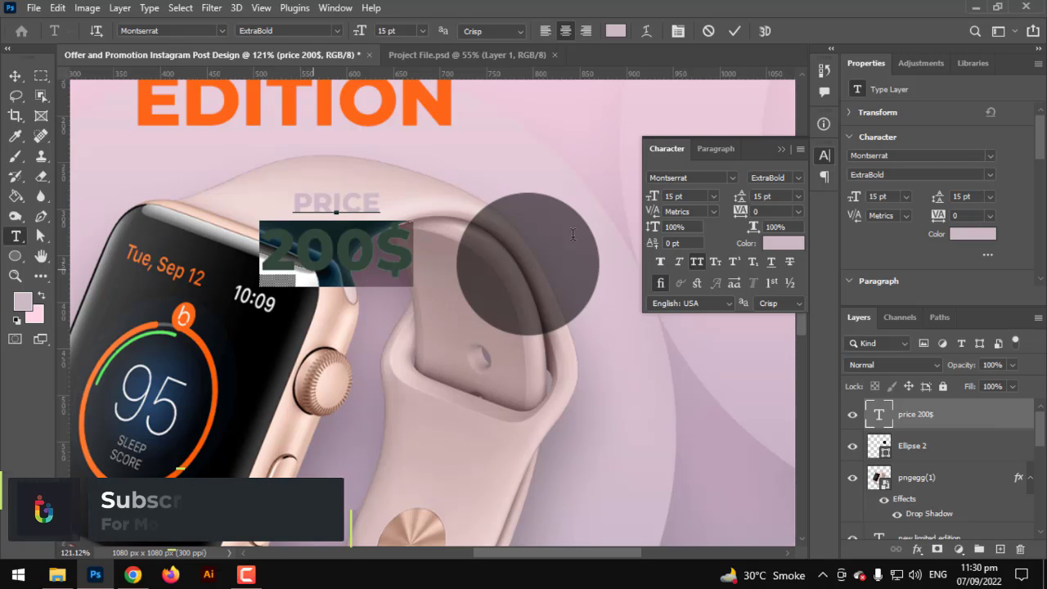
pyautogui.click(784, 244)
pyautogui.write('ffffff')
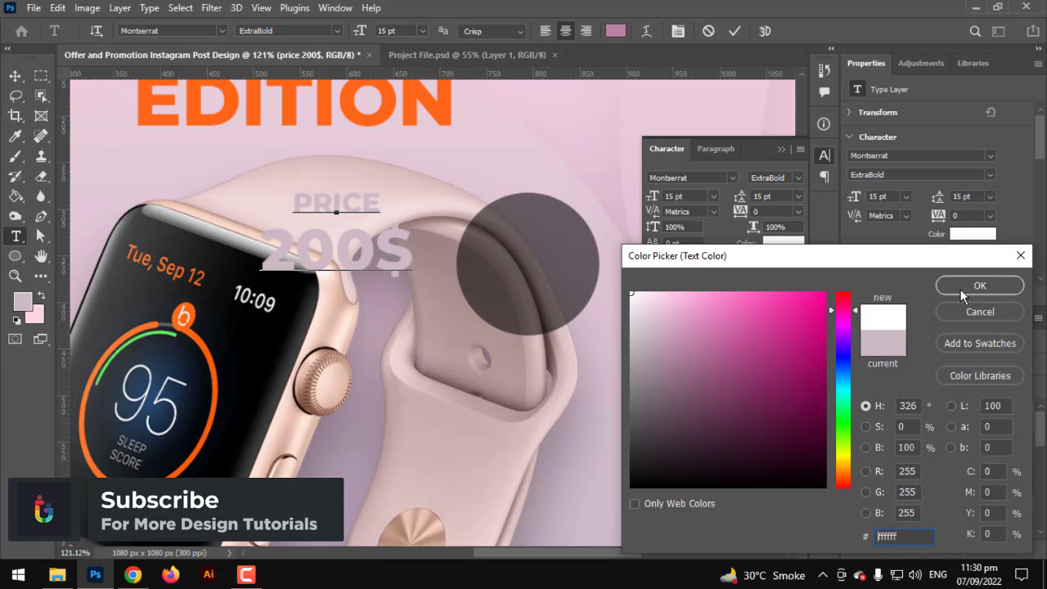
pyautogui.press('Return')
# Step: Colour the word "PRICE" with the orange ff6716 sampled from the "EDITION" text
pyautogui.doubleClick(335, 202)
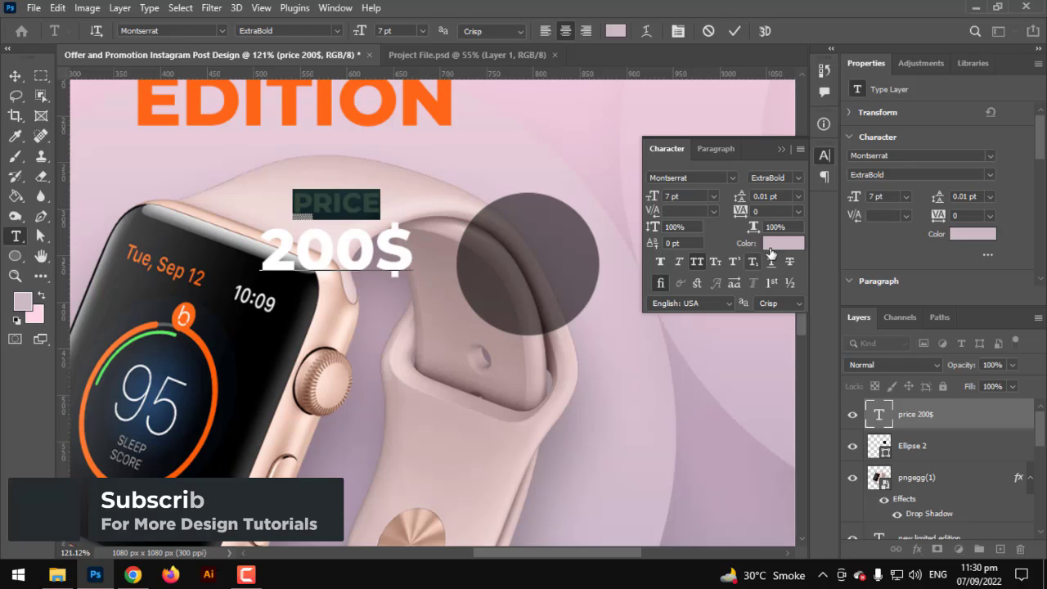
pyautogui.click(783, 244)
pyautogui.click(374, 106)
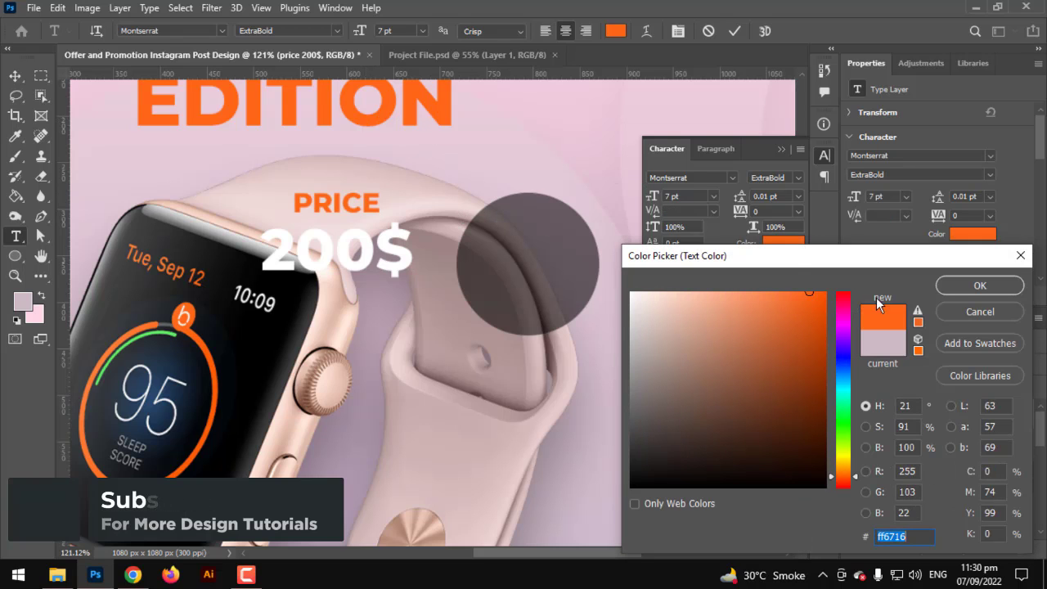
pyautogui.click(971, 289)
# Step: Scale the whole price text to about 68% and place it in the middle of the translucent circle
pyautogui.click(332, 206)
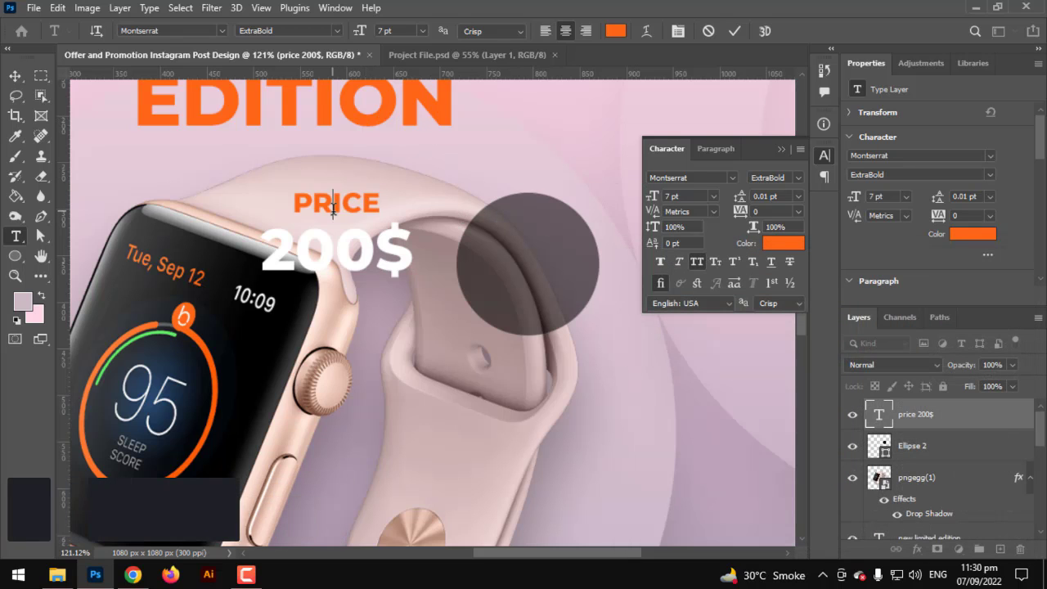
pyautogui.hotkey('ctrl', 'a')
pyautogui.click(19, 80)
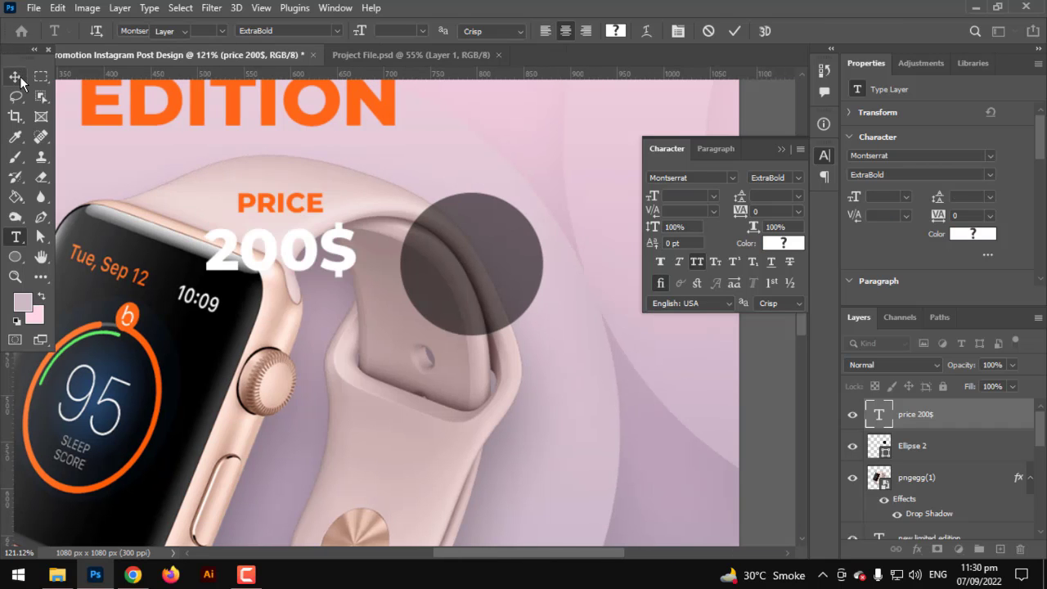
pyautogui.hotkey('ctrl', 't')
pyautogui.moveTo(355, 188); pyautogui.dragTo(307, 220)
pyautogui.moveTo(533, 261); pyautogui.dragTo(497, 261)
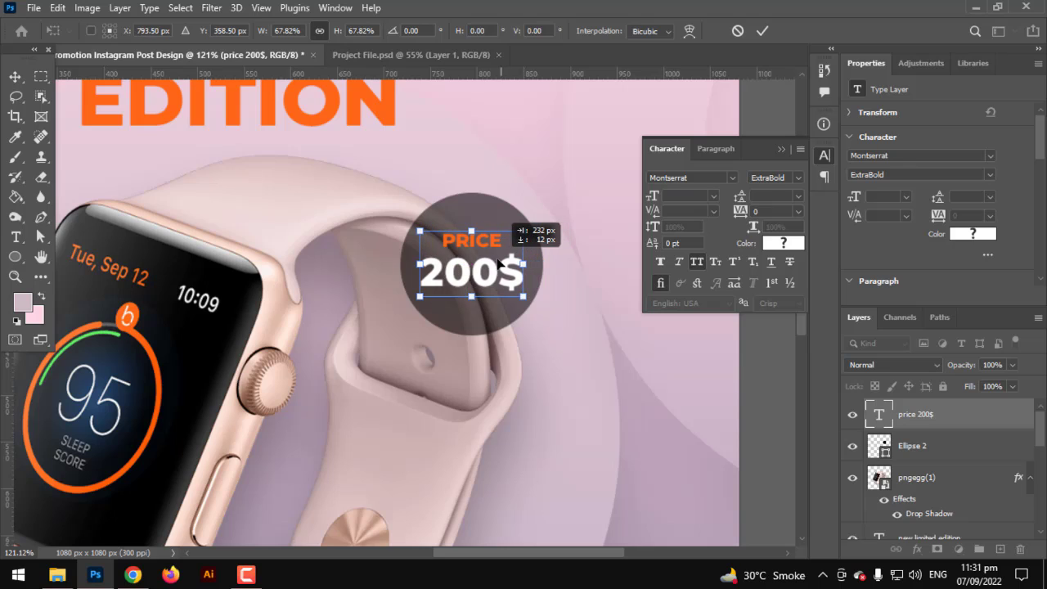
pyautogui.press('Return')
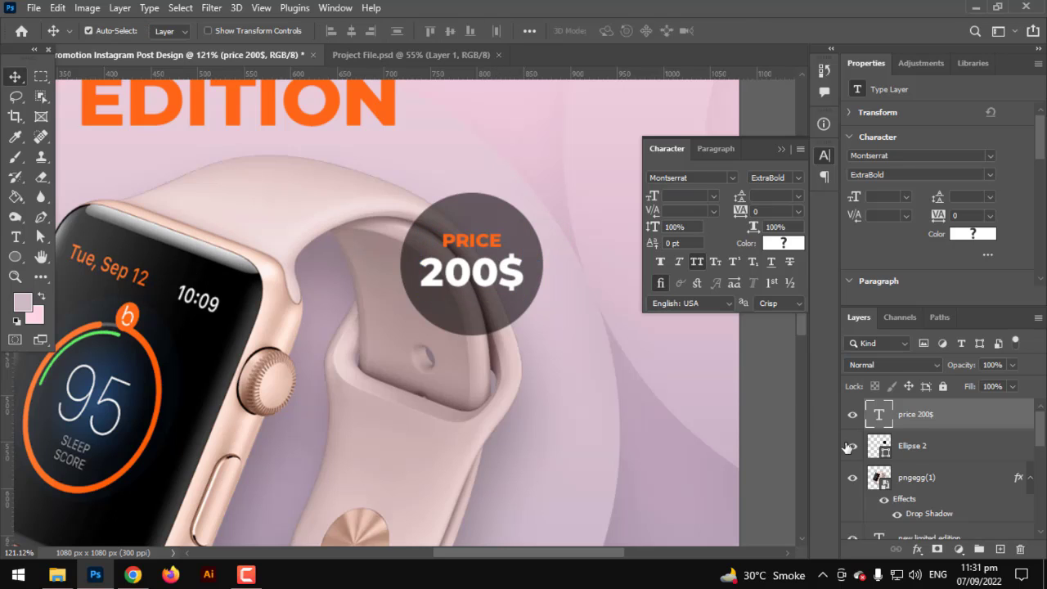
# Step: Align the vertical centres of the price text and the circle behind it
pyautogui.keyDown('ctrl'); pyautogui.click(911, 449); pyautogui.keyUp('ctrl')
pyautogui.click(449, 30)
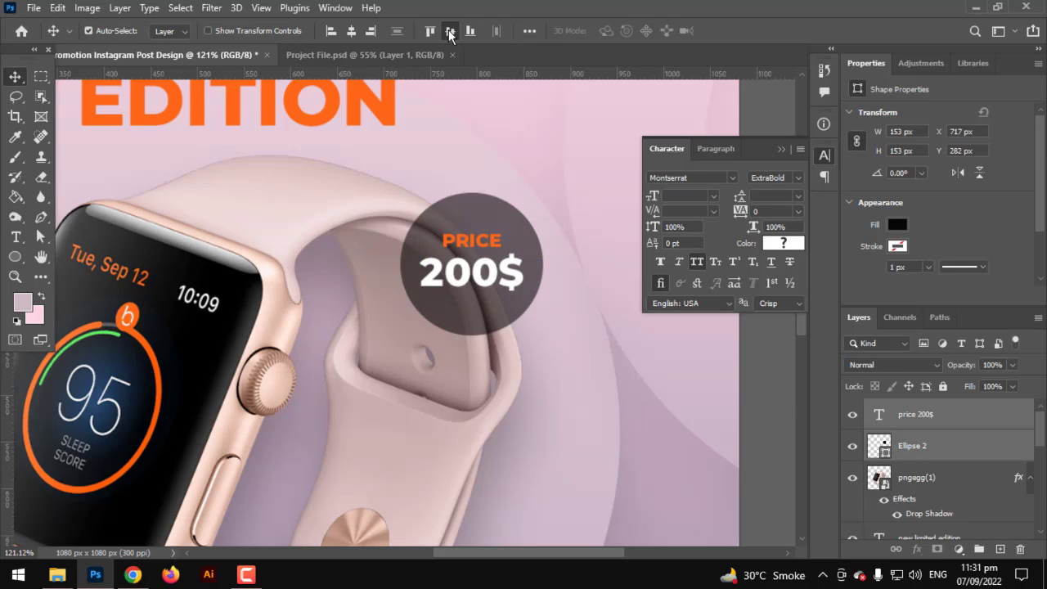
pyautogui.scroll(-5, 332, 270)
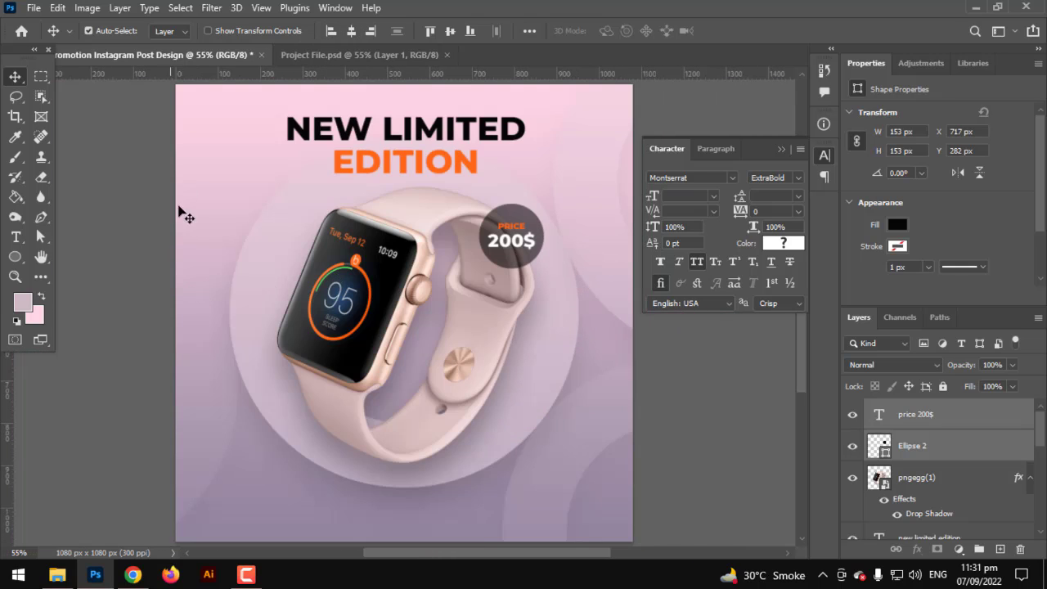
# Step: Paste the Social Media icon group into the post and set its Color Overlay to 060606 sampled from the headline
pyautogui.hotkey('ctrl', 'v')
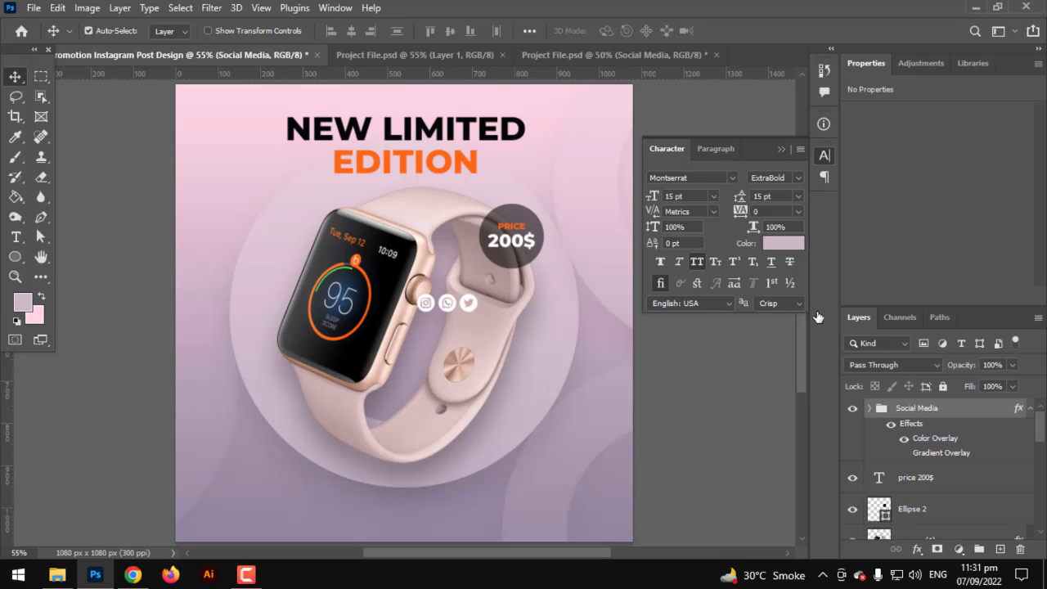
pyautogui.click(814, 86)
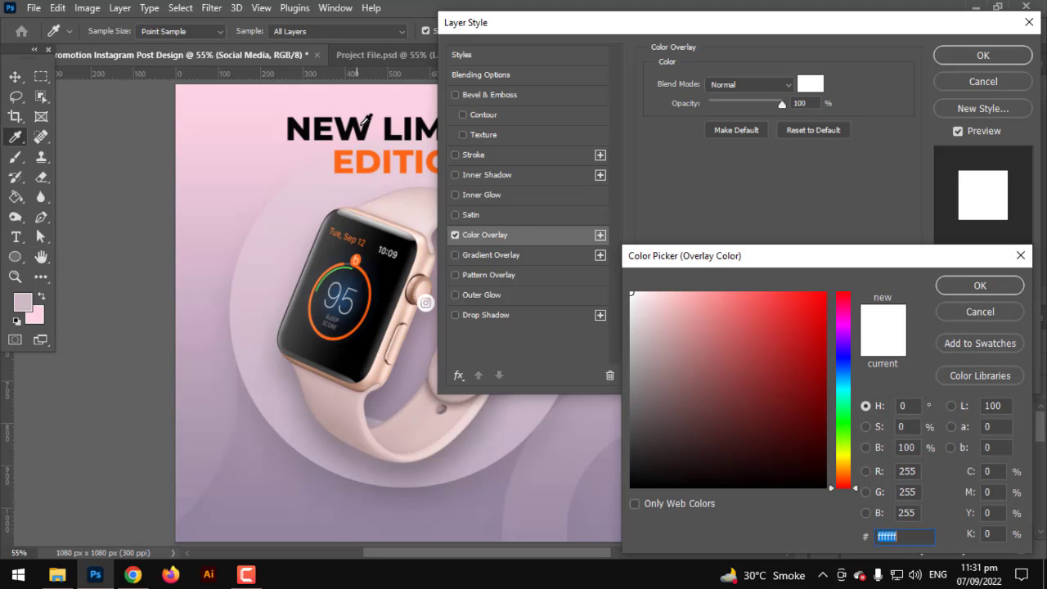
pyautogui.click(364, 128)
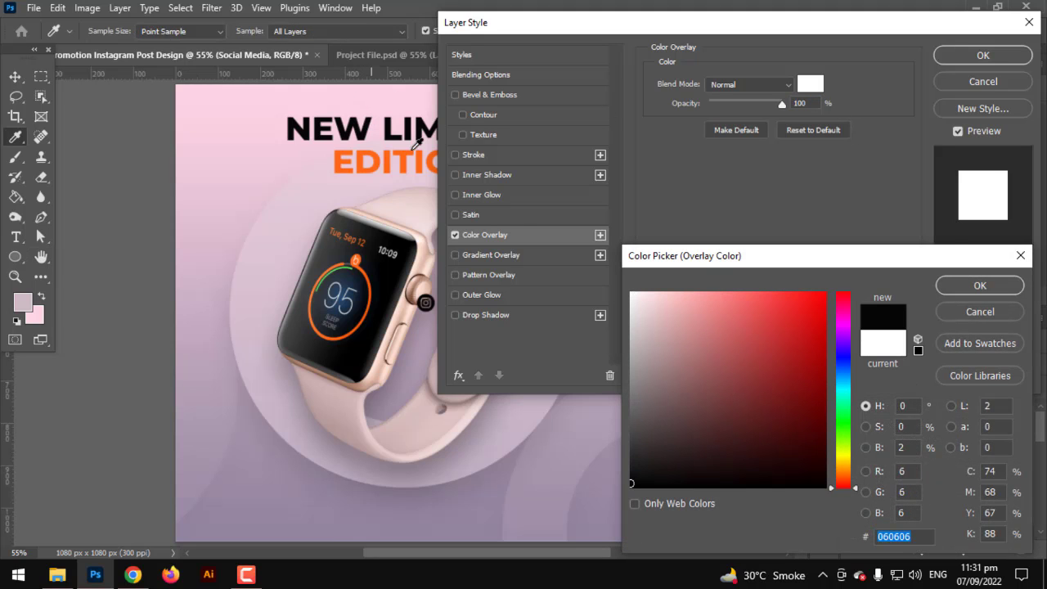
pyautogui.click(980, 285)
pyautogui.click(981, 56)
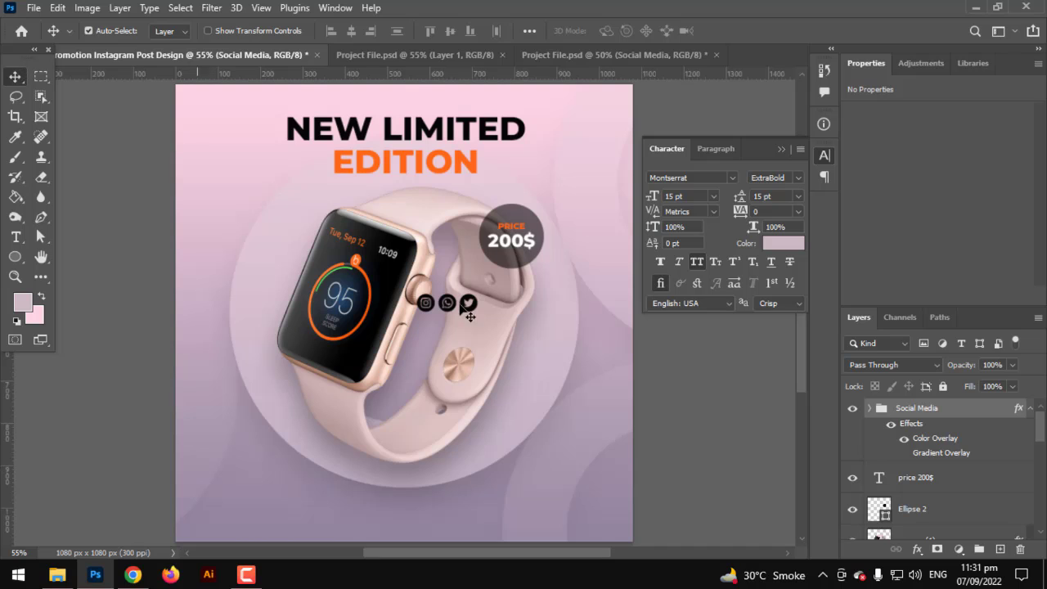
# Step: Move the social media icons to the lower-right corner of the post, keeping them at 100% size
pyautogui.hotkey('ctrl', 't')
pyautogui.moveTo(467, 307); pyautogui.dragTo(602, 518)
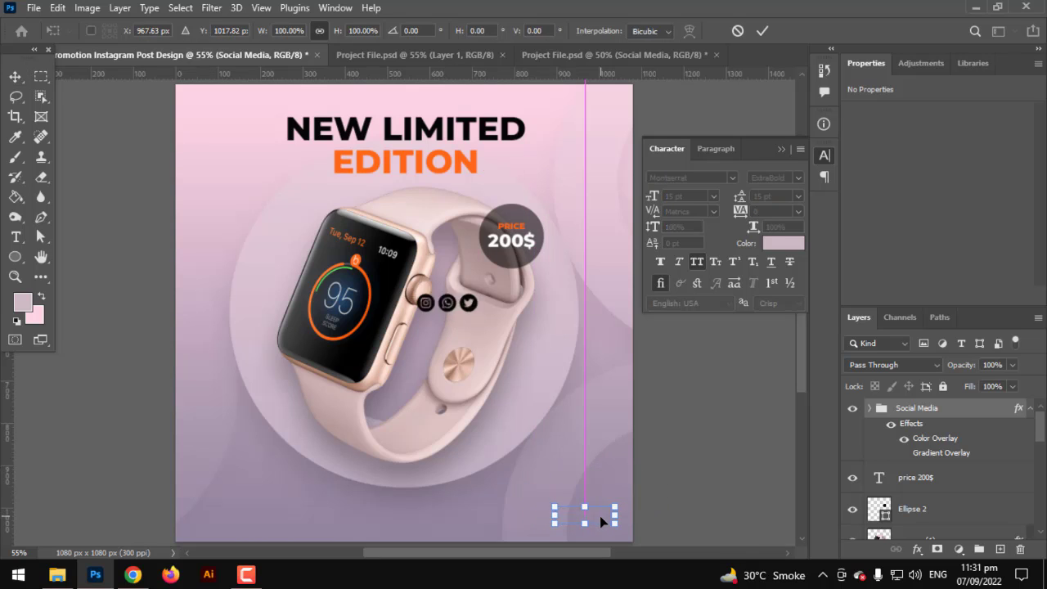
pyautogui.press('Return')
pyautogui.scroll(4, 615, 519)
pyautogui.moveTo(567, 467); pyautogui.dragTo(607, 447)
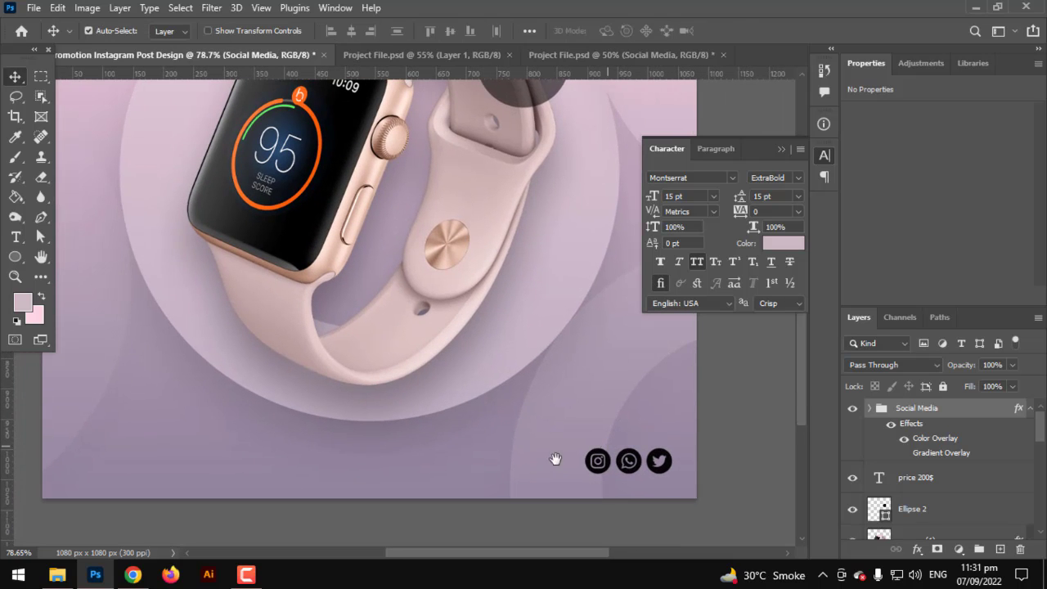
# Step: Draw a rectangle about 304 × 90 px below the watch and fully round its corners into a pill shape
pyautogui.rightClick(15, 256)
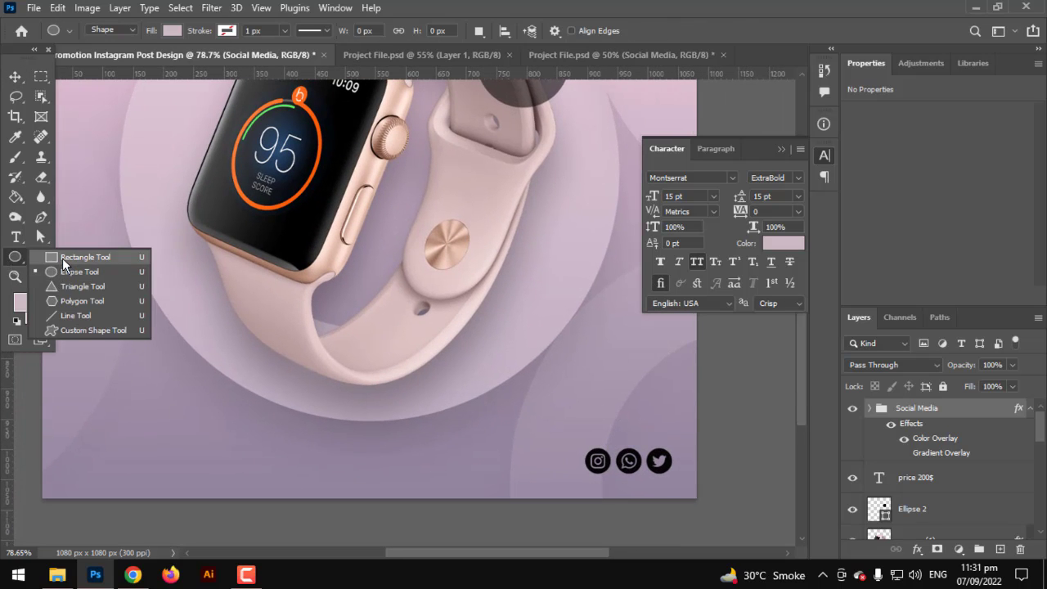
pyautogui.click(78, 255)
pyautogui.moveTo(169, 426); pyautogui.dragTo(353, 481)
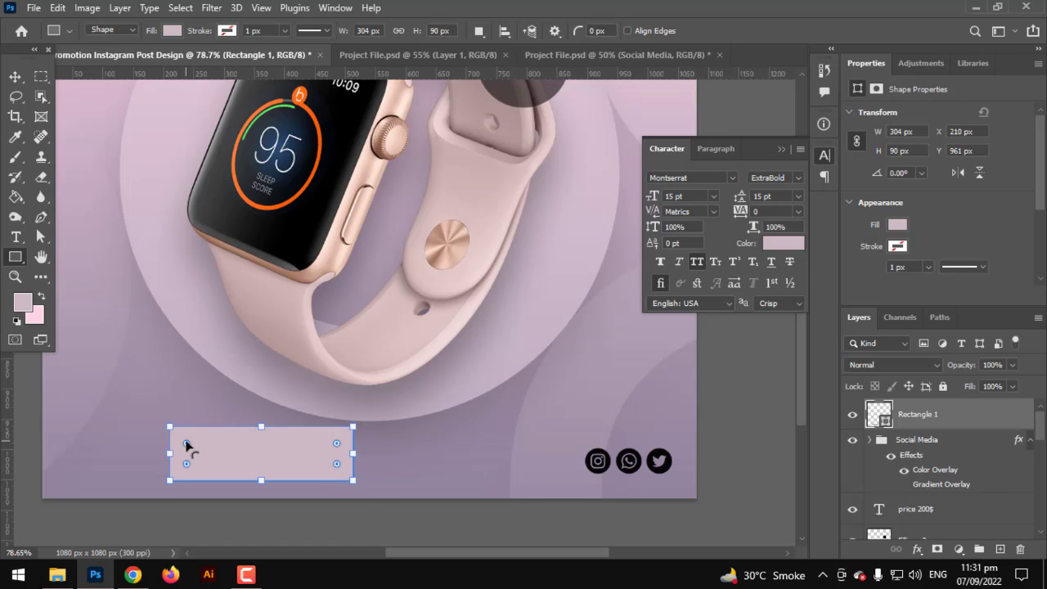
pyautogui.moveTo(188, 444); pyautogui.dragTo(360, 485)
# Step: Fill the pill shape with 060606 and undo the small stray rectangle drawn on it
pyautogui.doubleClick(872, 418)
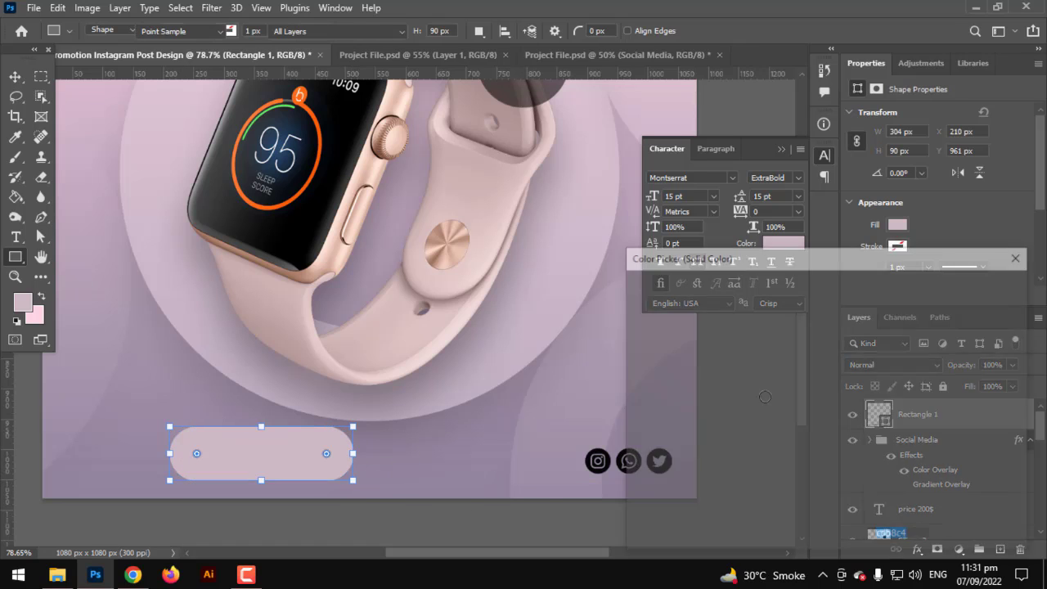
pyautogui.write('060606')
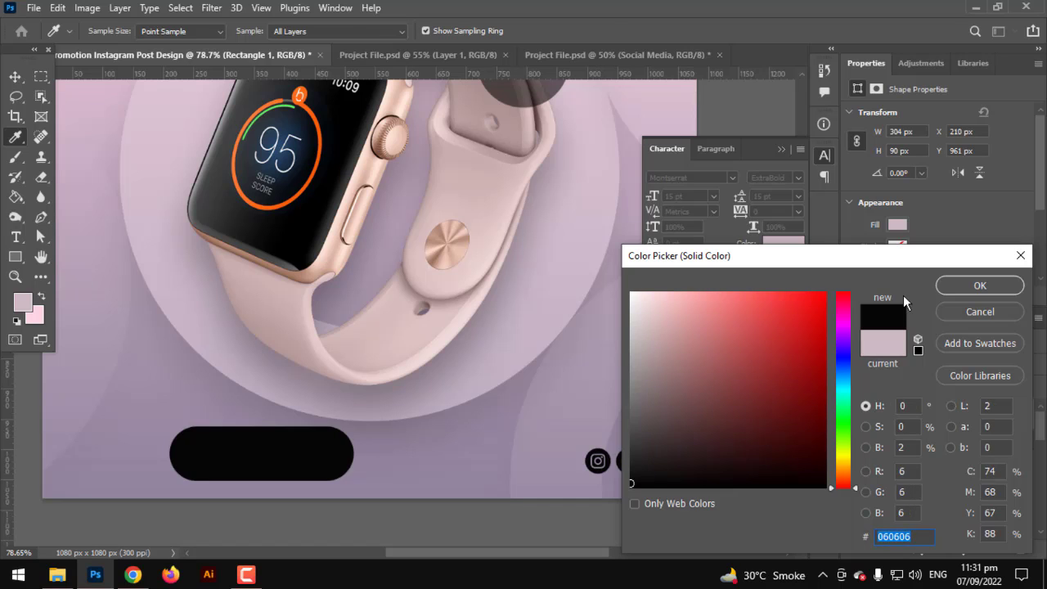
pyautogui.press('Return')
pyautogui.moveTo(319, 462); pyautogui.dragTo(329, 463)
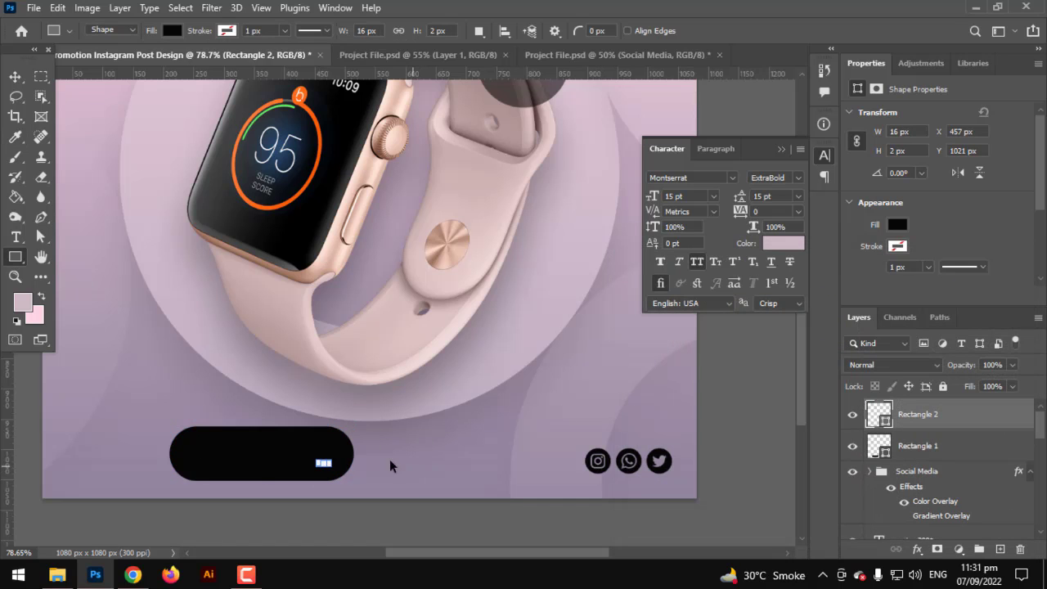
pyautogui.hotkey('ctrl', 'z')
# Step: Scale the pill down to about 266 × 79 px and centre it horizontally, level with the social media icons
pyautogui.click(18, 77)
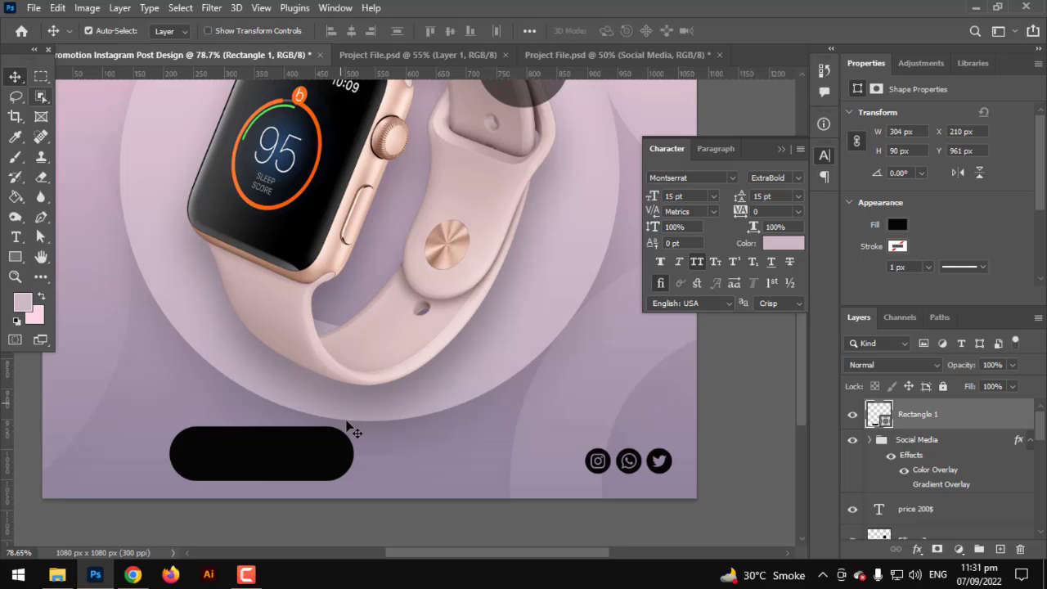
pyautogui.hotkey('ctrl', 't')
pyautogui.moveTo(354, 427); pyautogui.dragTo(430, 452)
pyautogui.press('Return')
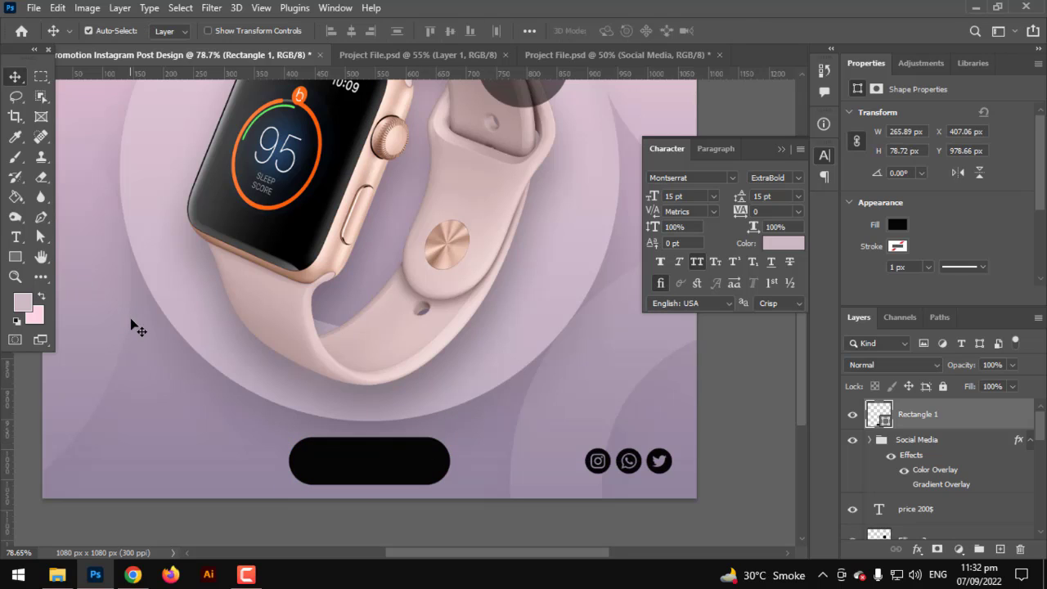
# Step: Add the text "SHOP NOW" in Montserrat ExtraBold on the empty area beside the black pill shape
pyautogui.click(15, 236)
pyautogui.click(136, 402)
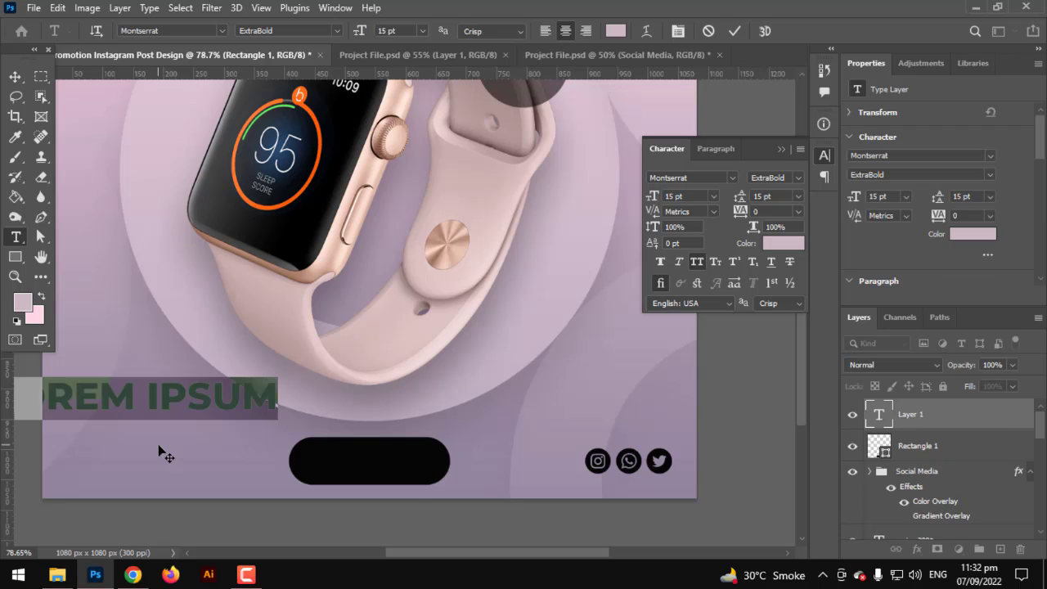
pyautogui.write('SH')
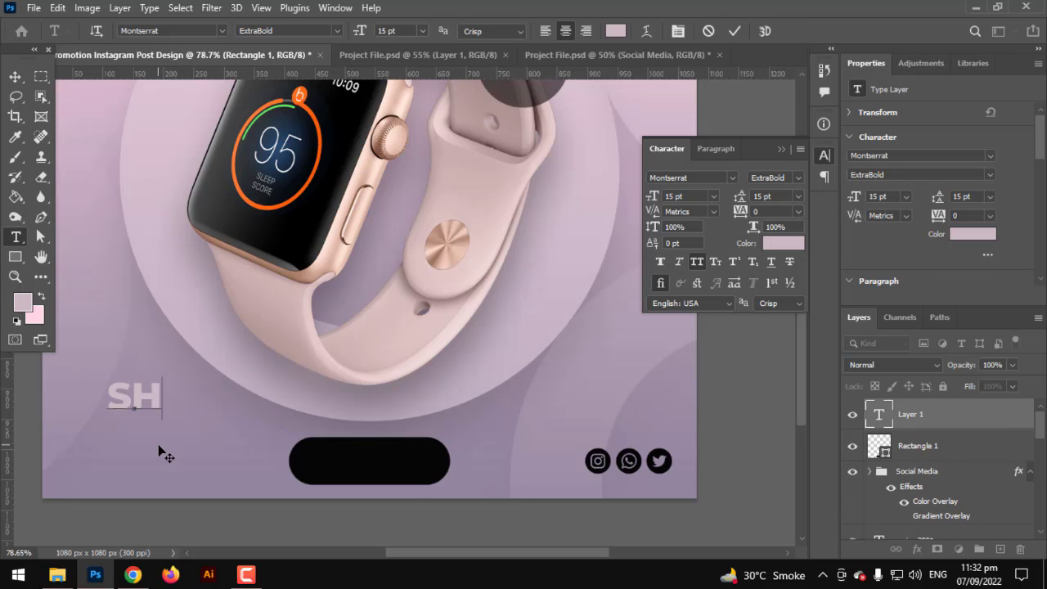
pyautogui.write('OP NOE')
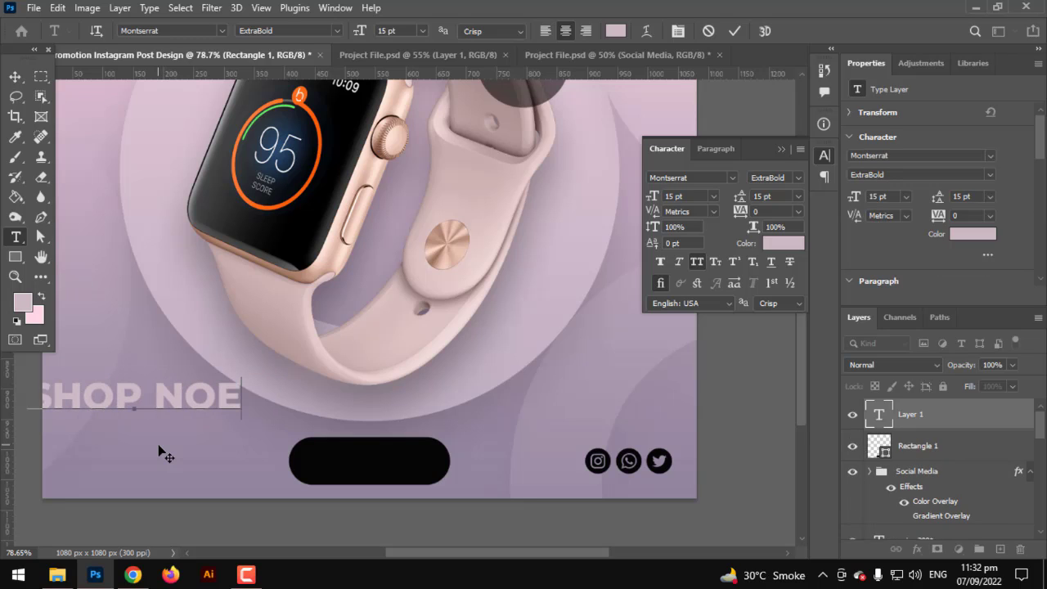
pyautogui.press('BackSpace')
pyautogui.write('W')
# Step: Recolour the whole SHOP NOW text to ff6716 by sampling the orange on the watch face
pyautogui.hotkey('ctrl', 'a')
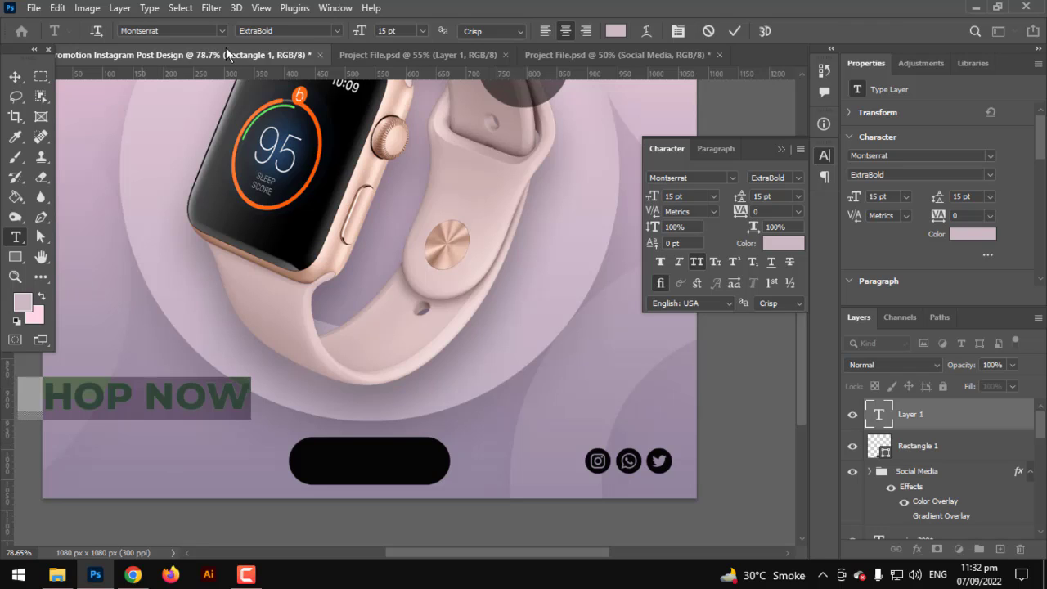
pyautogui.click(615, 32)
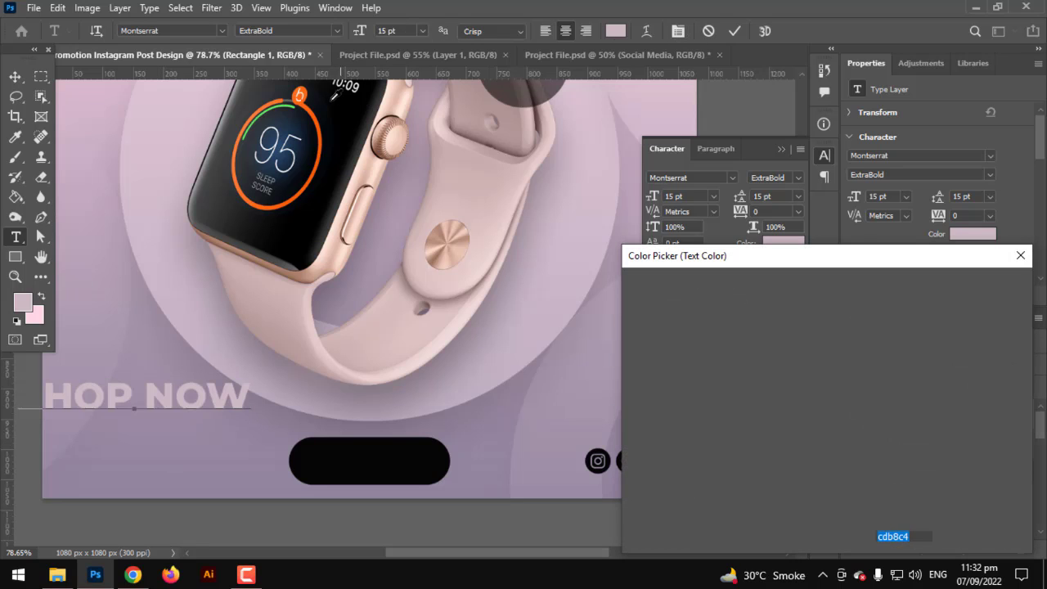
pyautogui.click(301, 92)
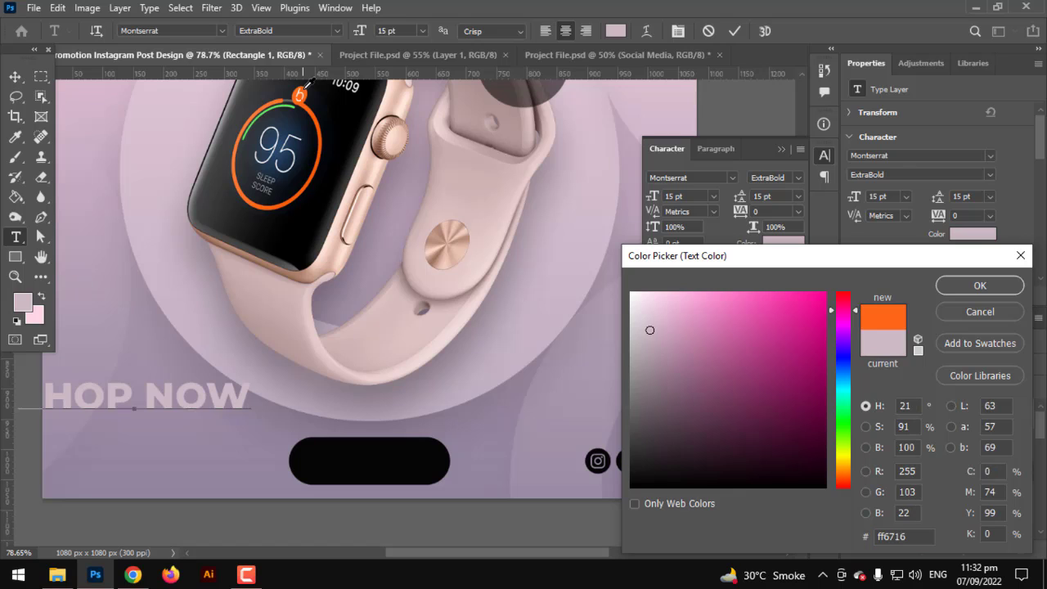
pyautogui.click(979, 285)
# Step: Scale the SHOP NOW text down to about 51% and place it inside the black pill
pyautogui.click(16, 77)
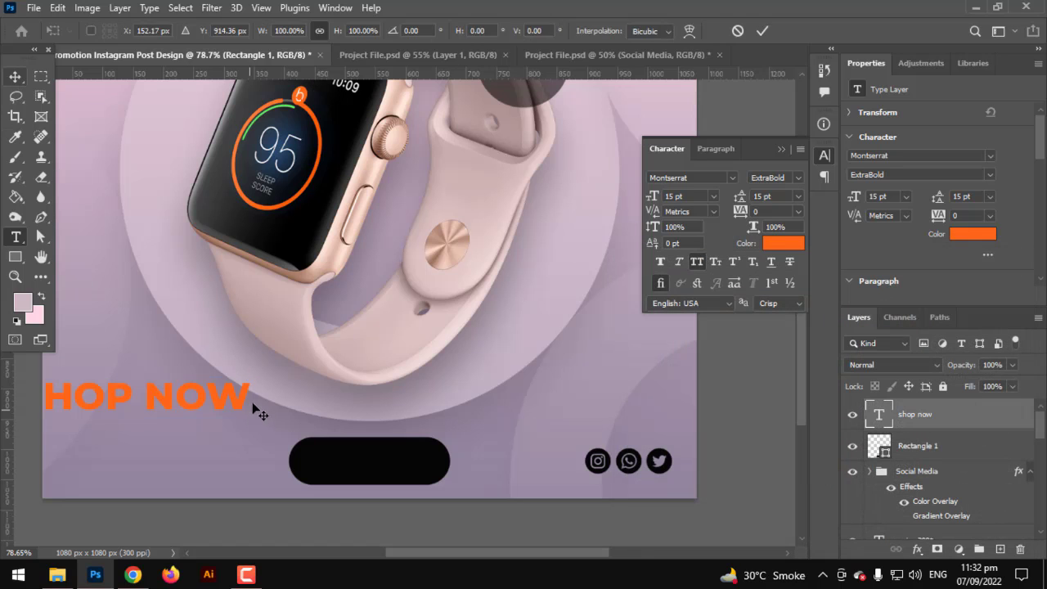
pyautogui.hotkey('ctrl', 't')
pyautogui.moveTo(253, 401); pyautogui.dragTo(136, 397)
pyautogui.moveTo(342, 464); pyautogui.dragTo(403, 463)
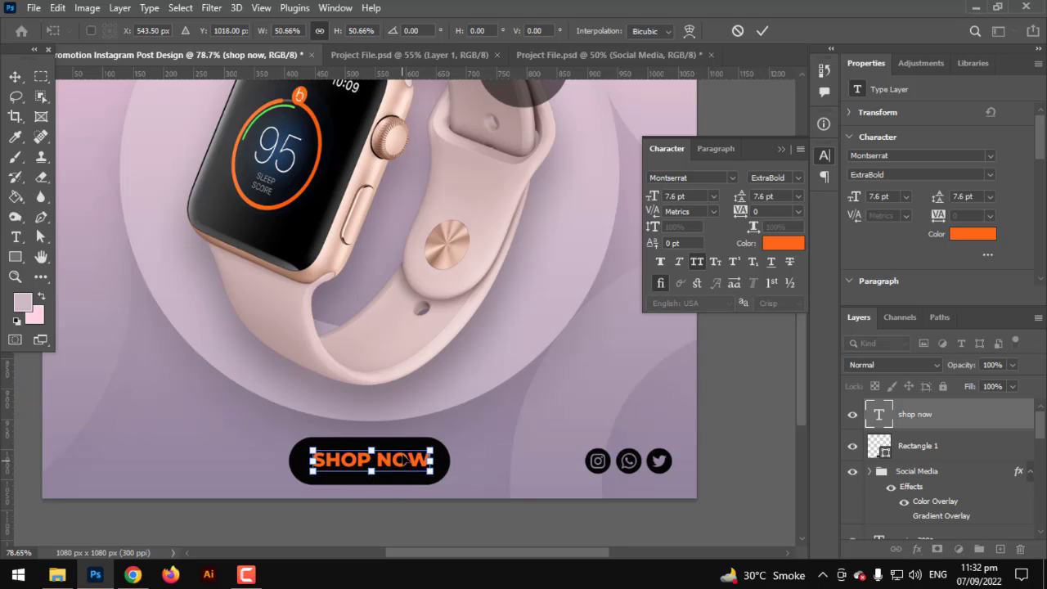
pyautogui.press('Return')
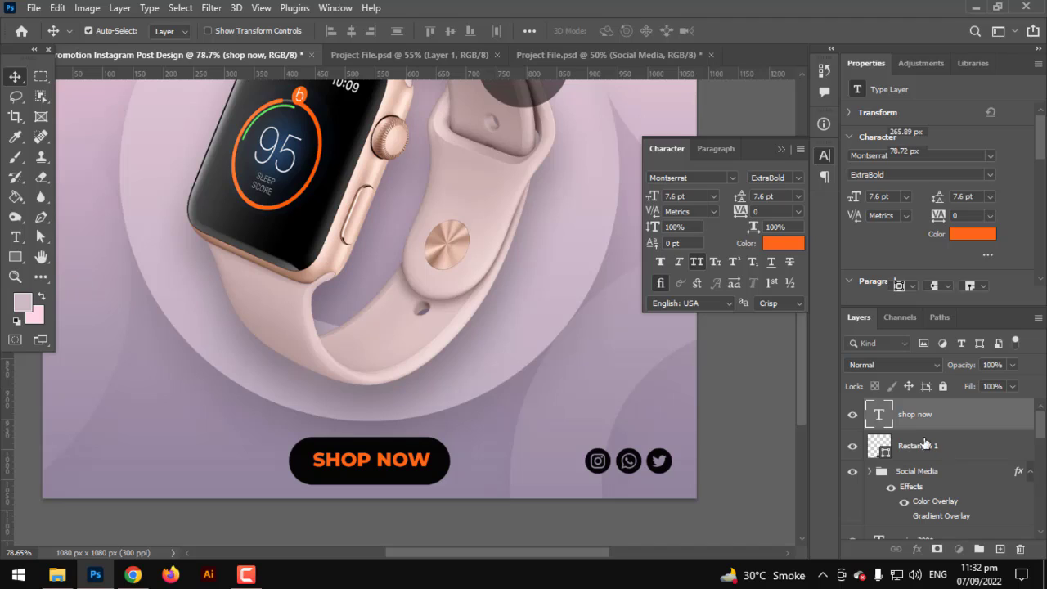
# Step: Align the SHOP NOW text and the pill to each other on their vertical and horizontal centres
pyautogui.keyDown('shift'); pyautogui.click(925, 442); pyautogui.keyUp('shift')
pyautogui.click(452, 33)
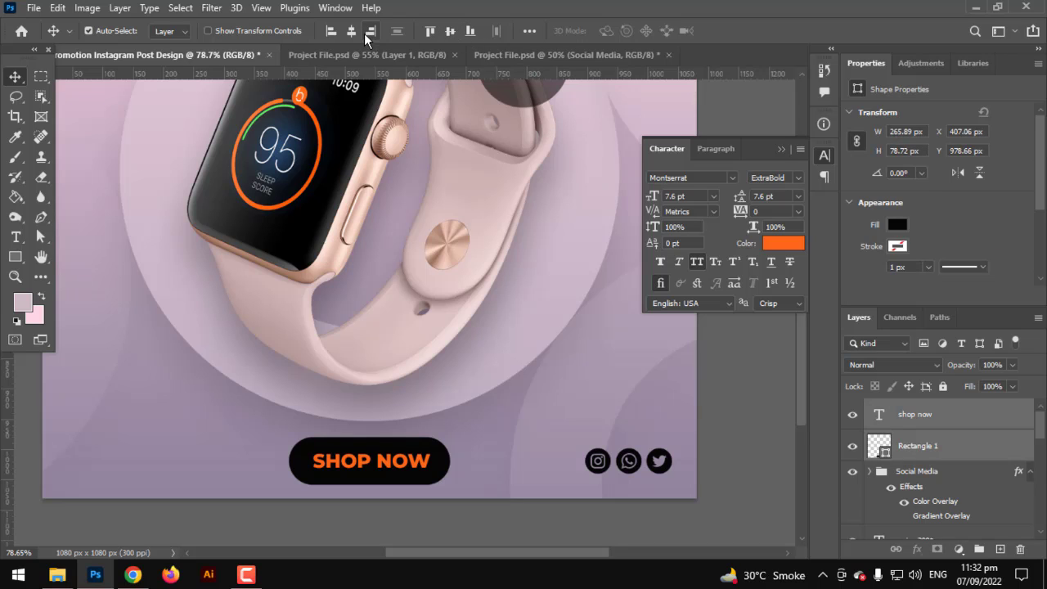
pyautogui.click(351, 31)
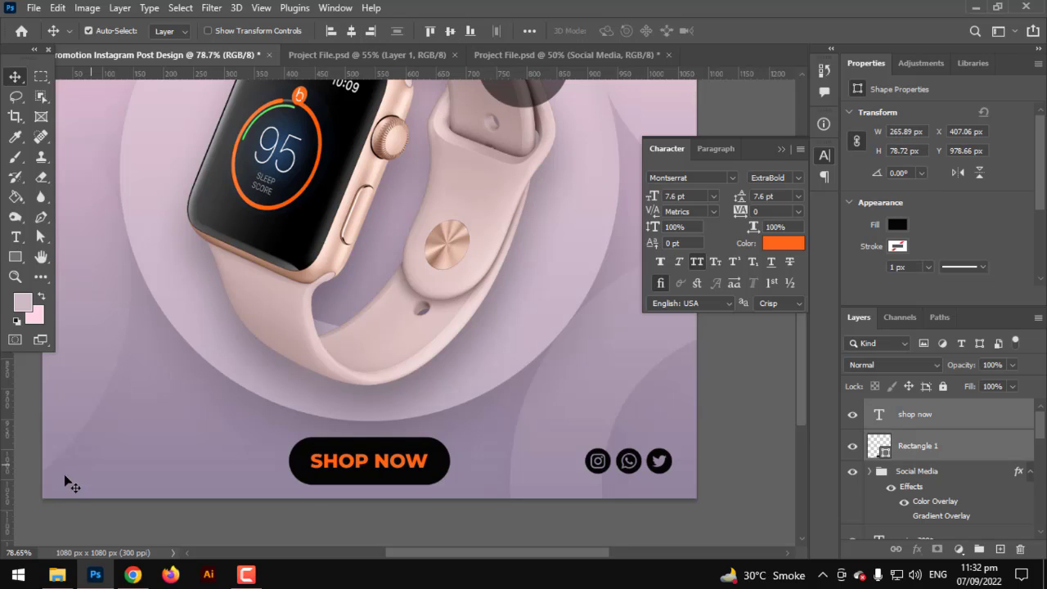
pyautogui.click(62, 509)
pyautogui.hotkey('ctrl', '0')
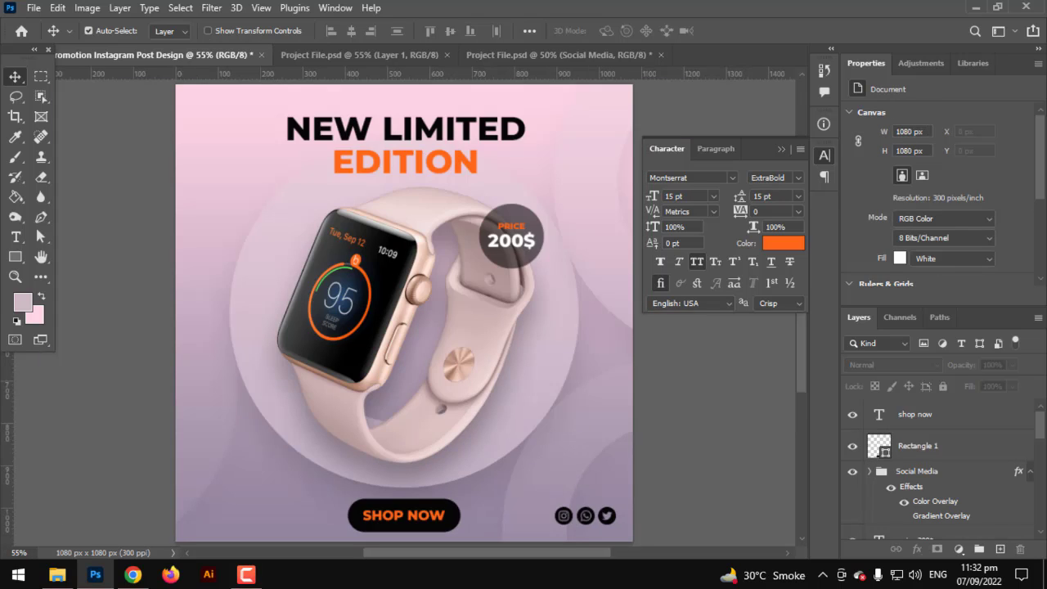
# Step: Scale the SHOP NOW text and pill down together until the pill is about 227 × 67 px, keeping the button centred horizontally
pyautogui.click(916, 415)
pyautogui.keyDown('shift'); pyautogui.click(929, 446); pyautogui.keyUp('shift')
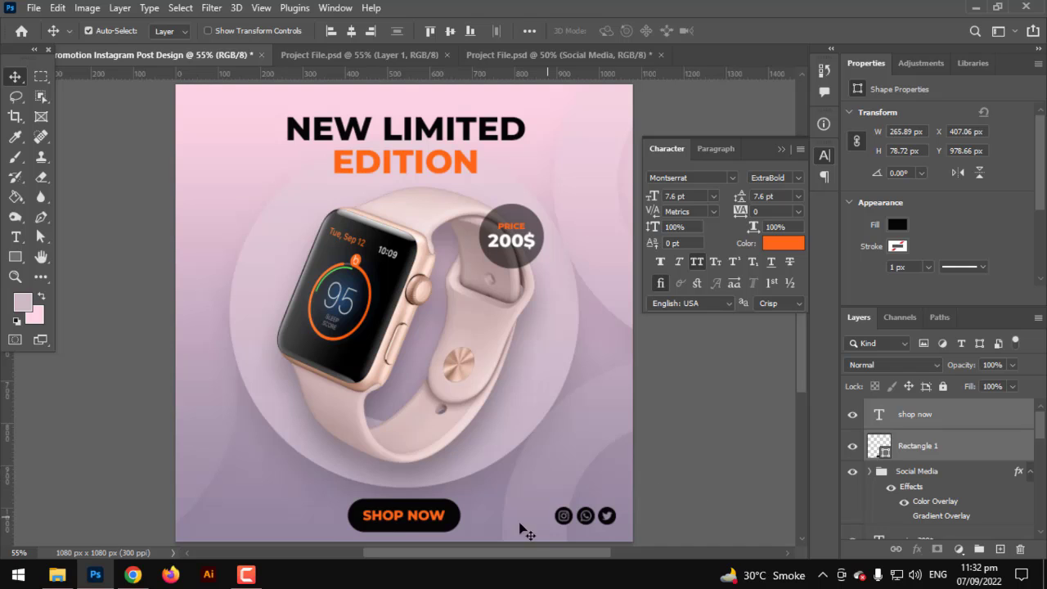
pyautogui.hotkey('ctrl', 't')
pyautogui.scroll(2, 432, 517)
pyautogui.moveTo(398, 533); pyautogui.dragTo(398, 531)
pyautogui.scroll(6, 399, 528)
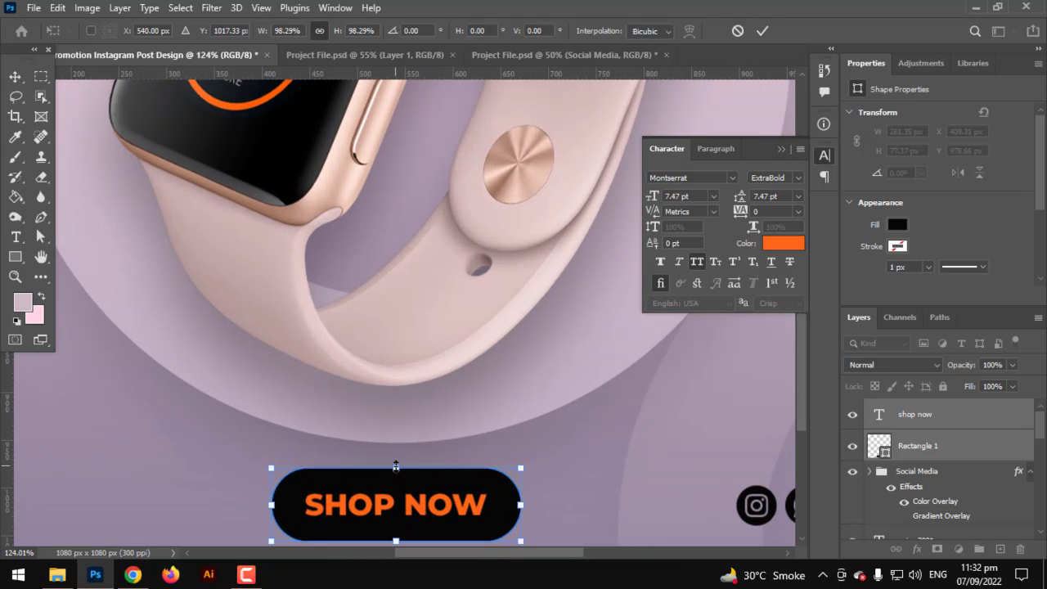
pyautogui.moveTo(396, 466)
pyautogui.mouseDown()
pyautogui.moveTo(395, 486)
pyautogui.moveTo(397, 476)
pyautogui.mouseUp()
pyautogui.moveTo(406, 512); pyautogui.dragTo(520, 437)
pyautogui.press('Return')
pyautogui.hotkey('ctrl', '0')
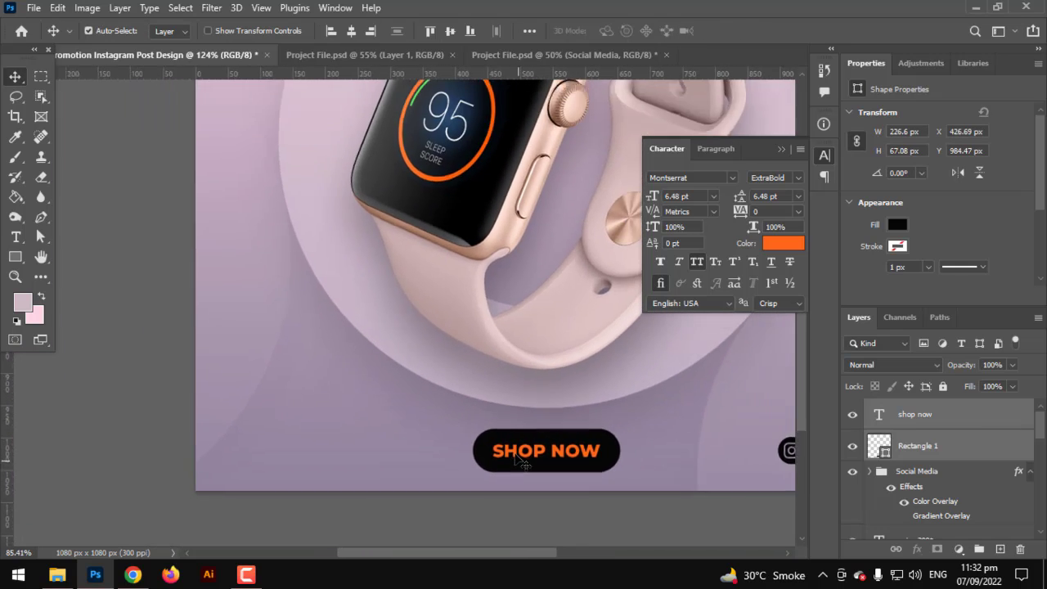